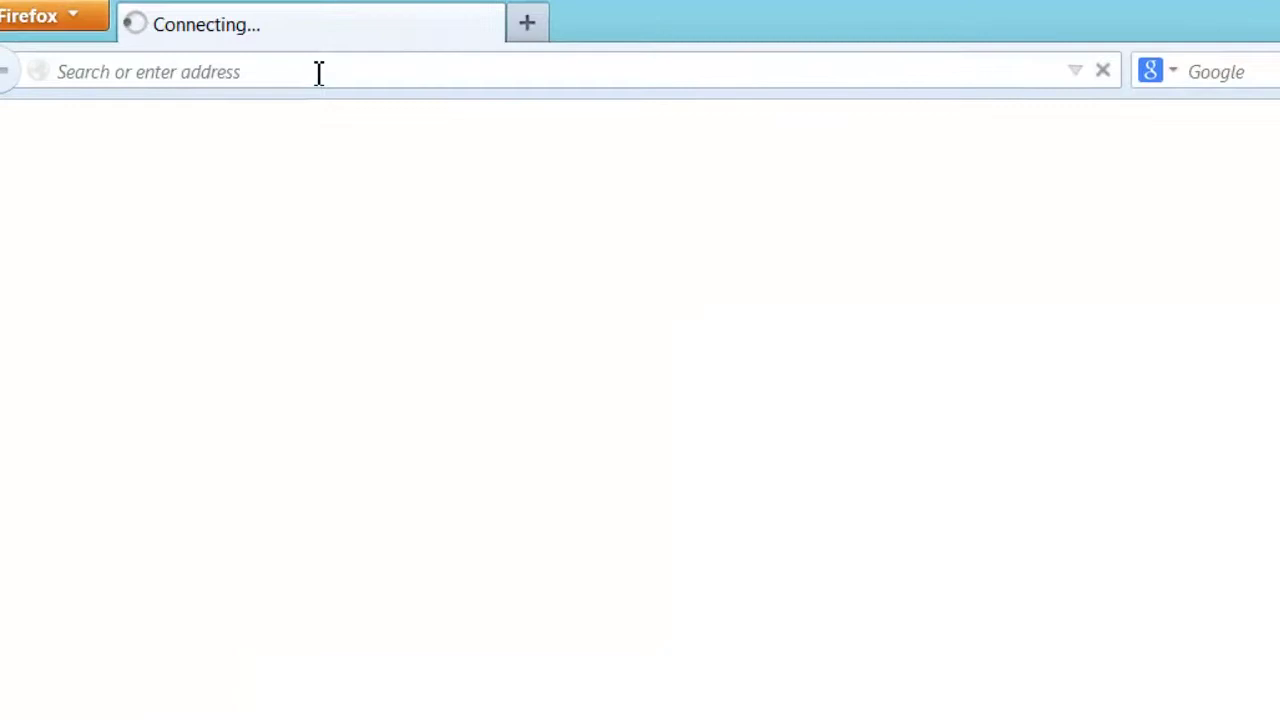
Replace the YouTube address with google.com.sg to load Google Singapore.
text(google)
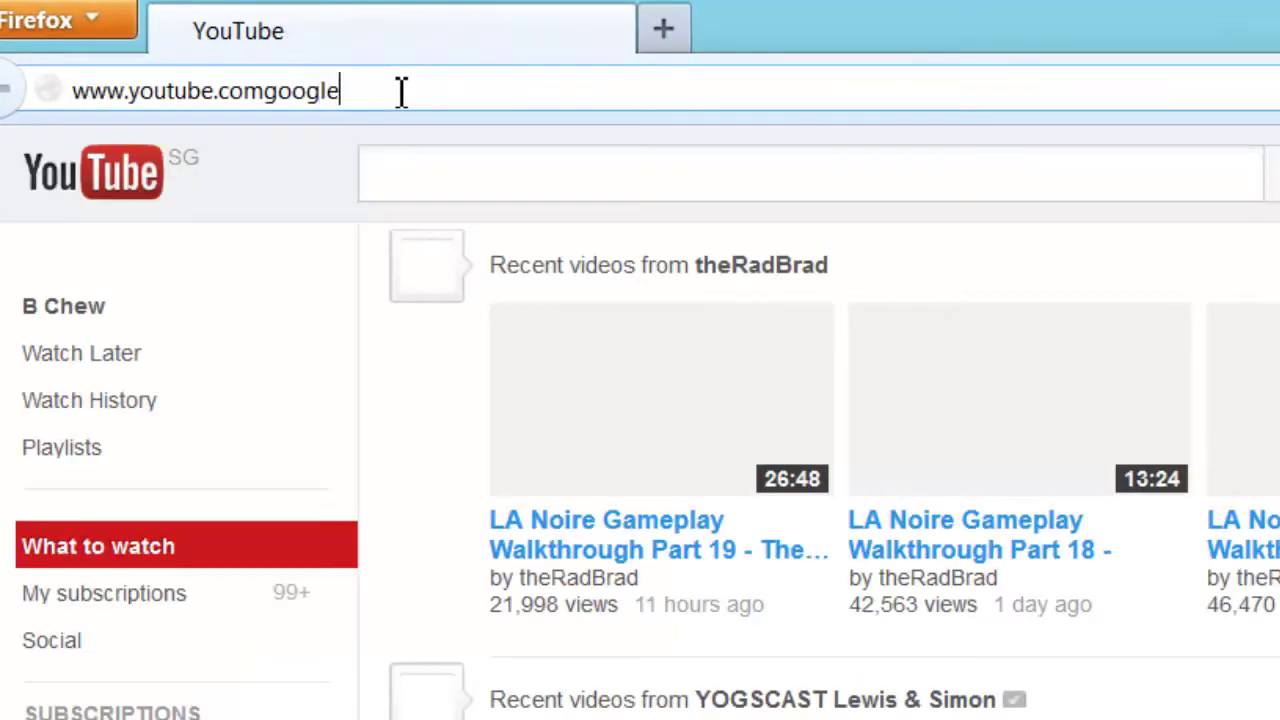
key(BackSpace)
key(BackSpace)
key(BackSpace)
text(g)
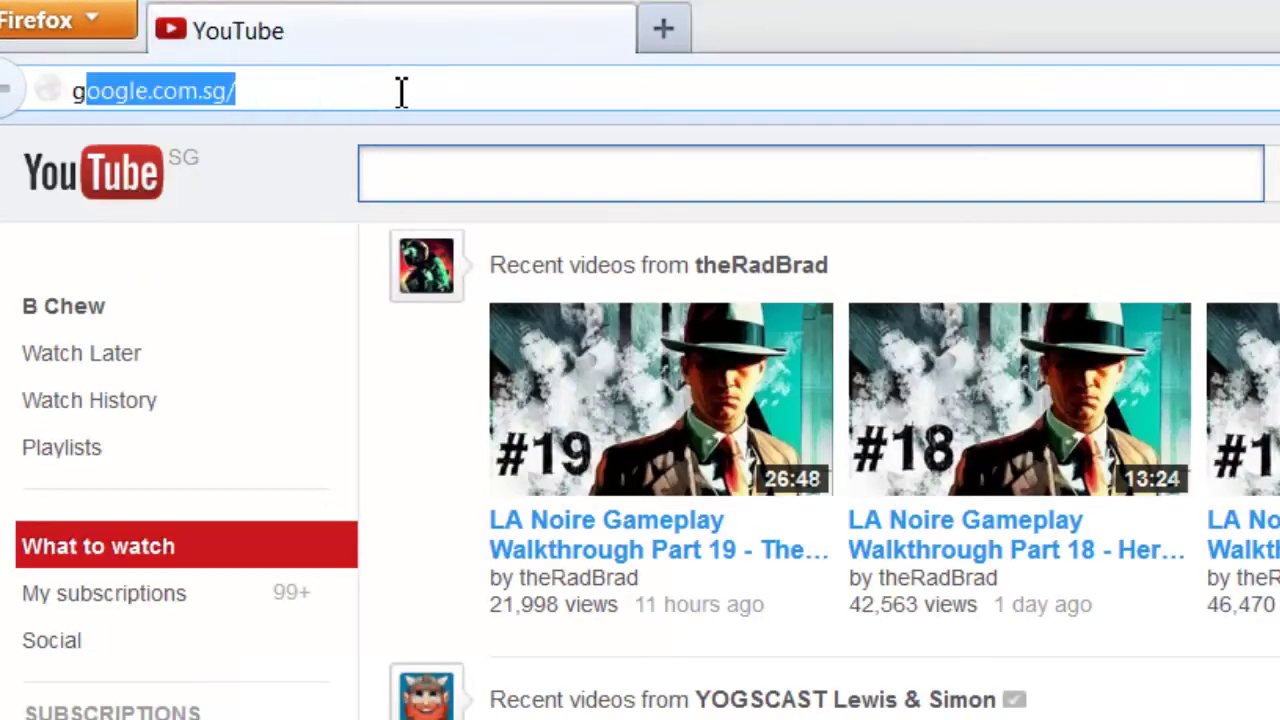
text(oogle.com.sg)
key(Return)
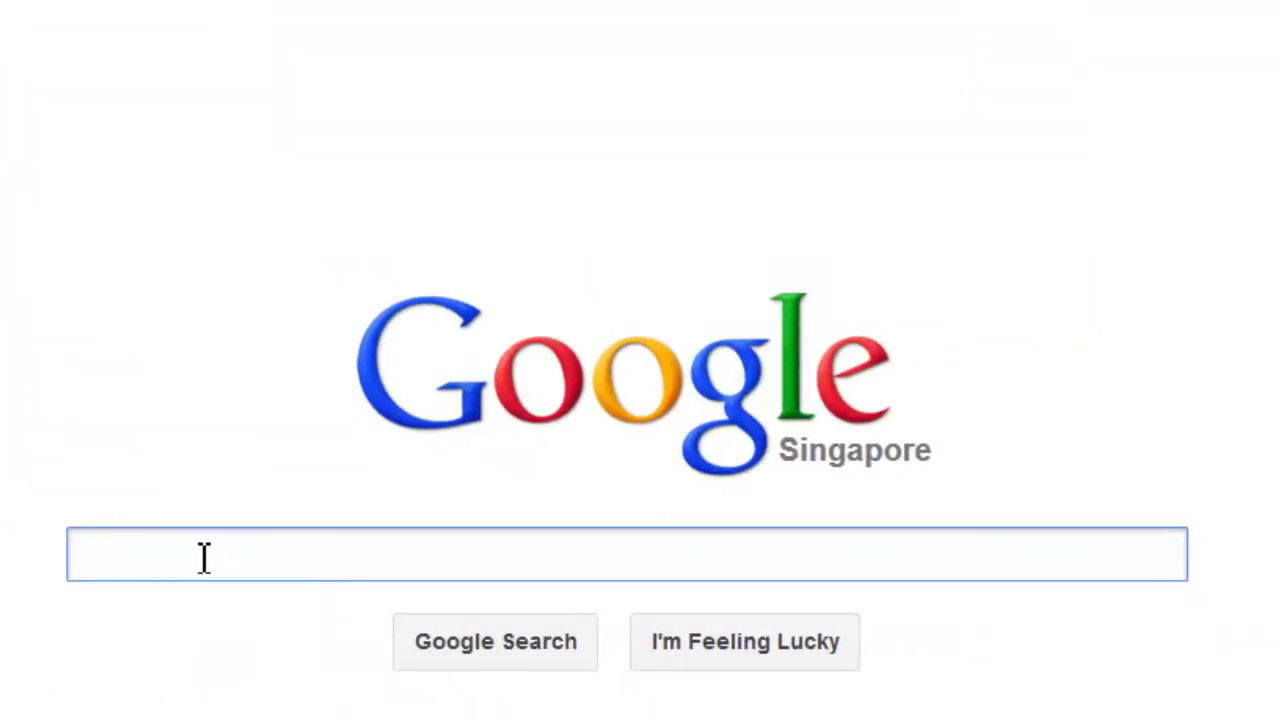
Search for modloader and open Risugami's Mods thread in a new tab.
text(modlo)
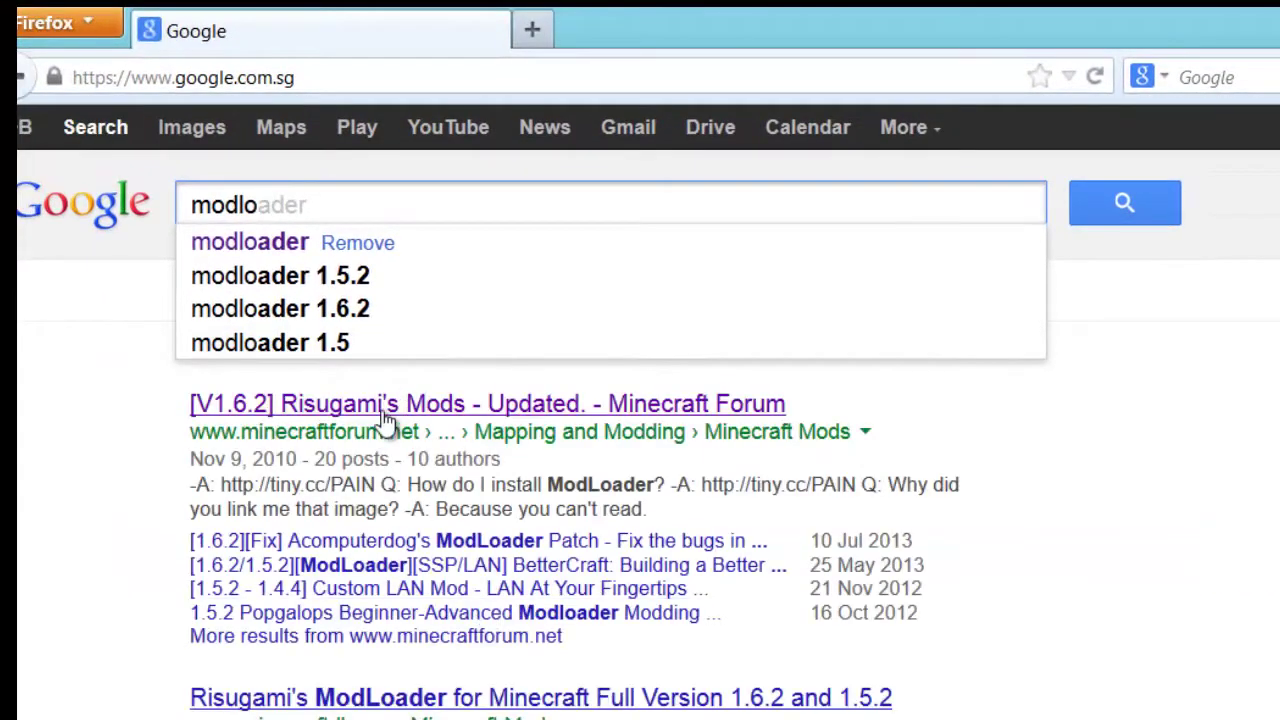
right_click(381, 416)
click(435, 425)
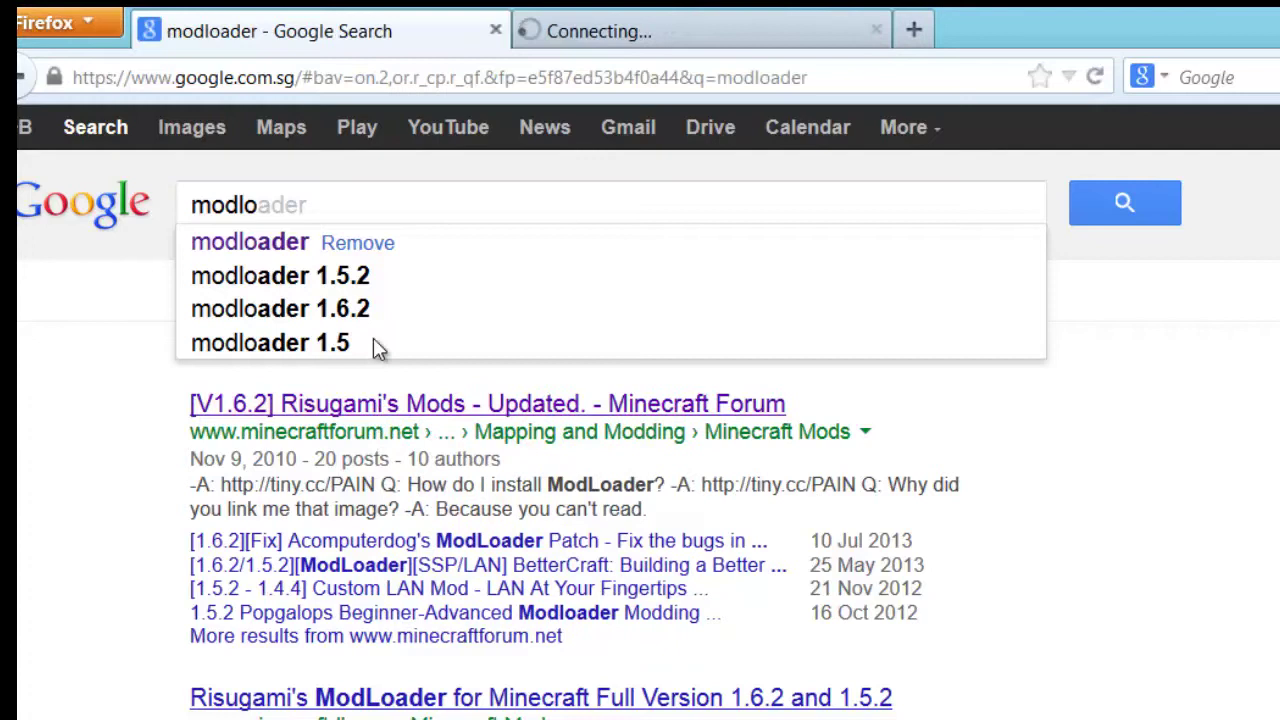
Search 'single player commands minecraft' and open the Single Player Commands 1.6.2 forum result.
double_click(282, 205)
key(BackSpace)
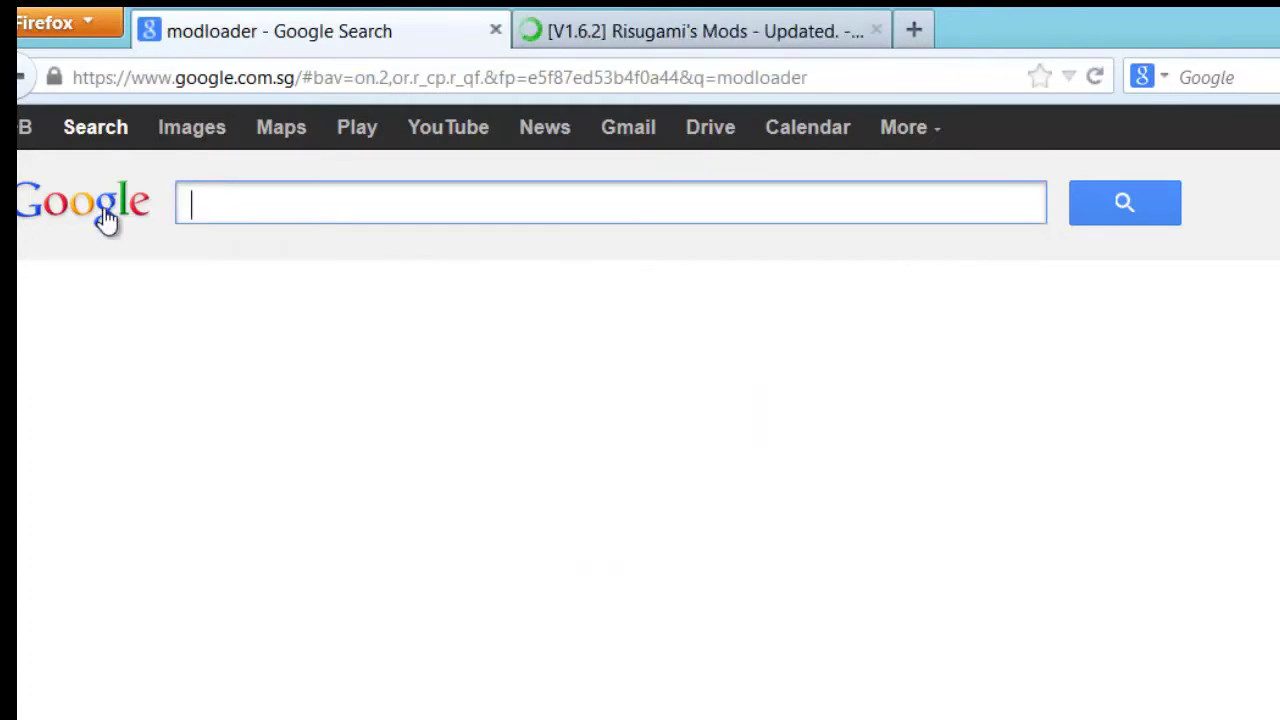
text(single)
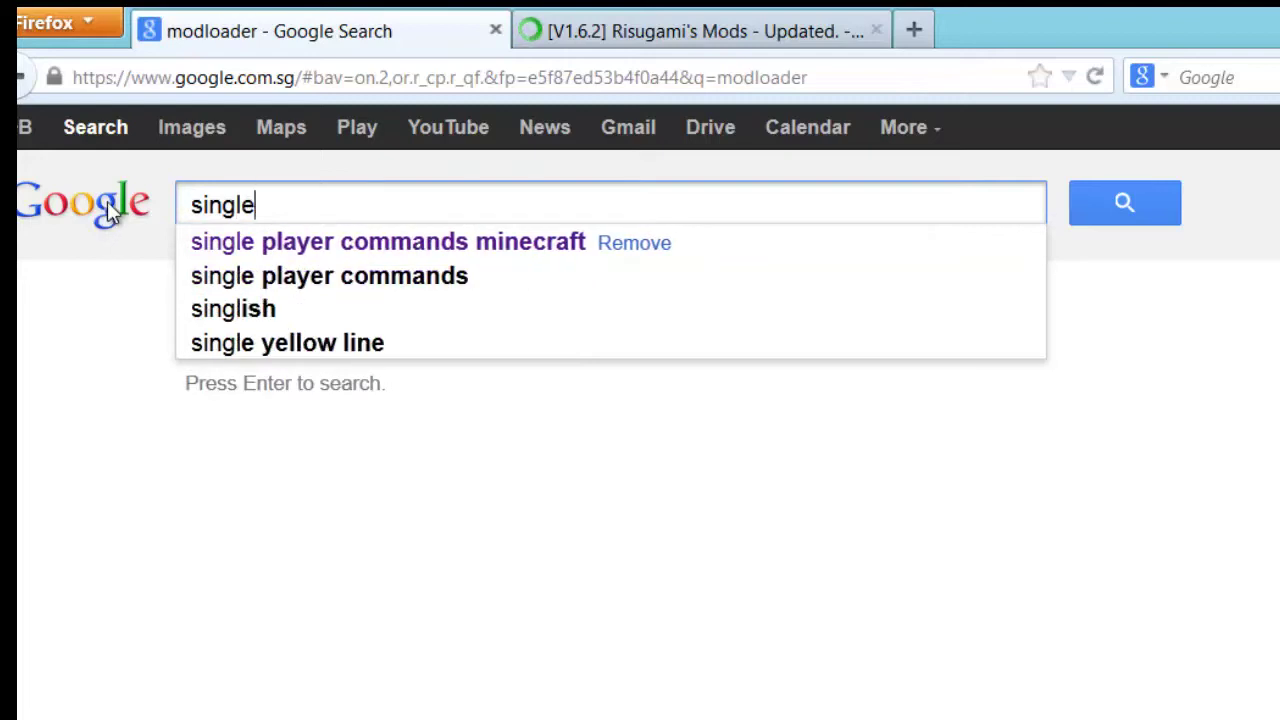
click(446, 240)
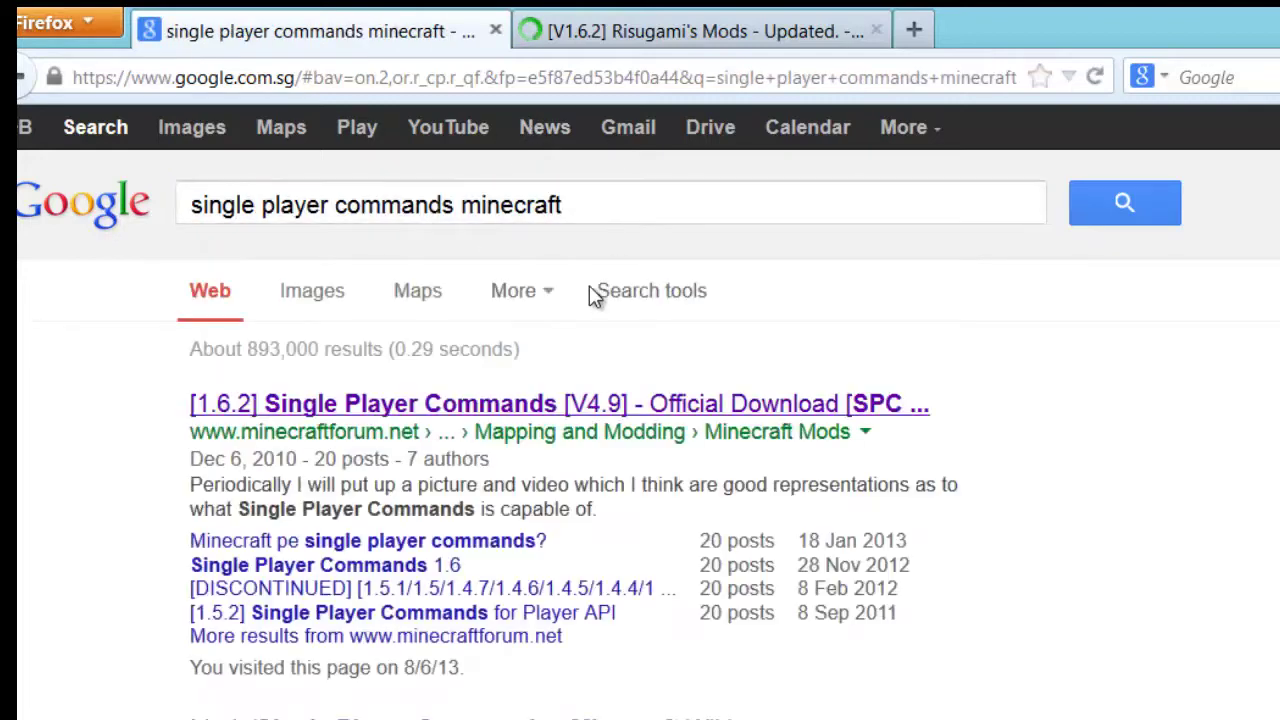
click(569, 413)
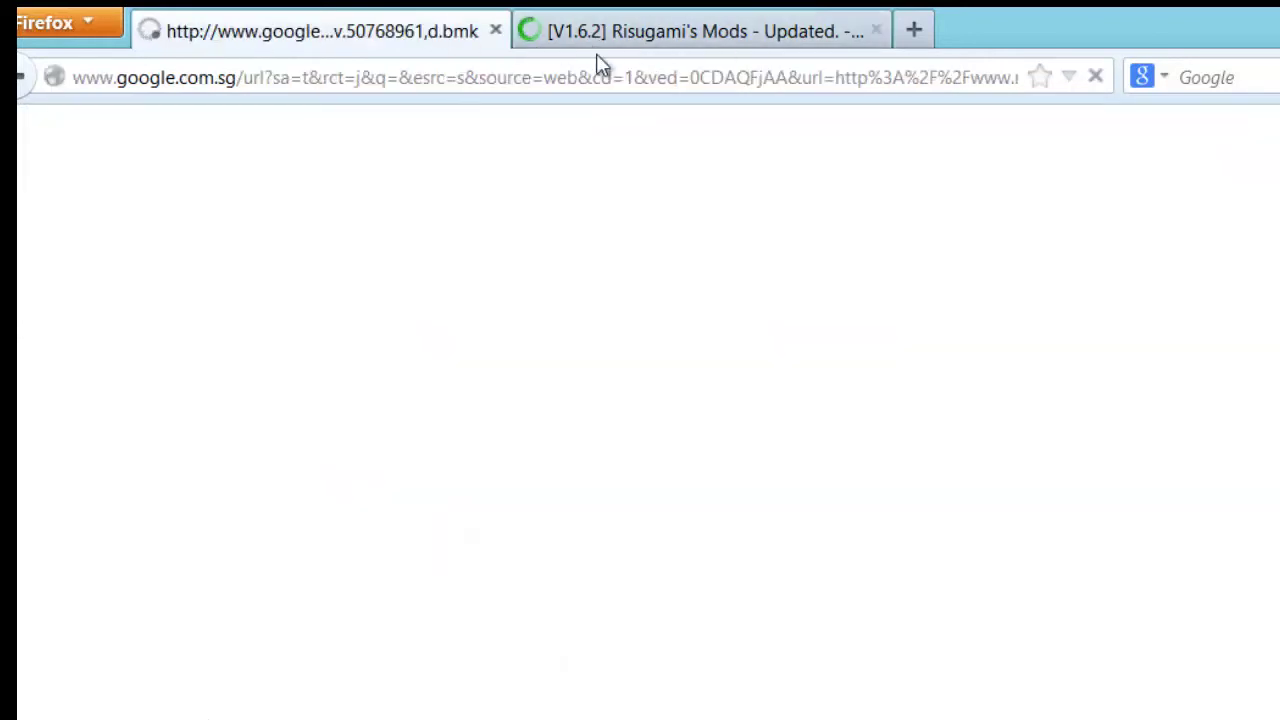
Review the ModLoader 1.6.2 downloads in Risugami's Mods thread, then close that tab.
click(643, 25)
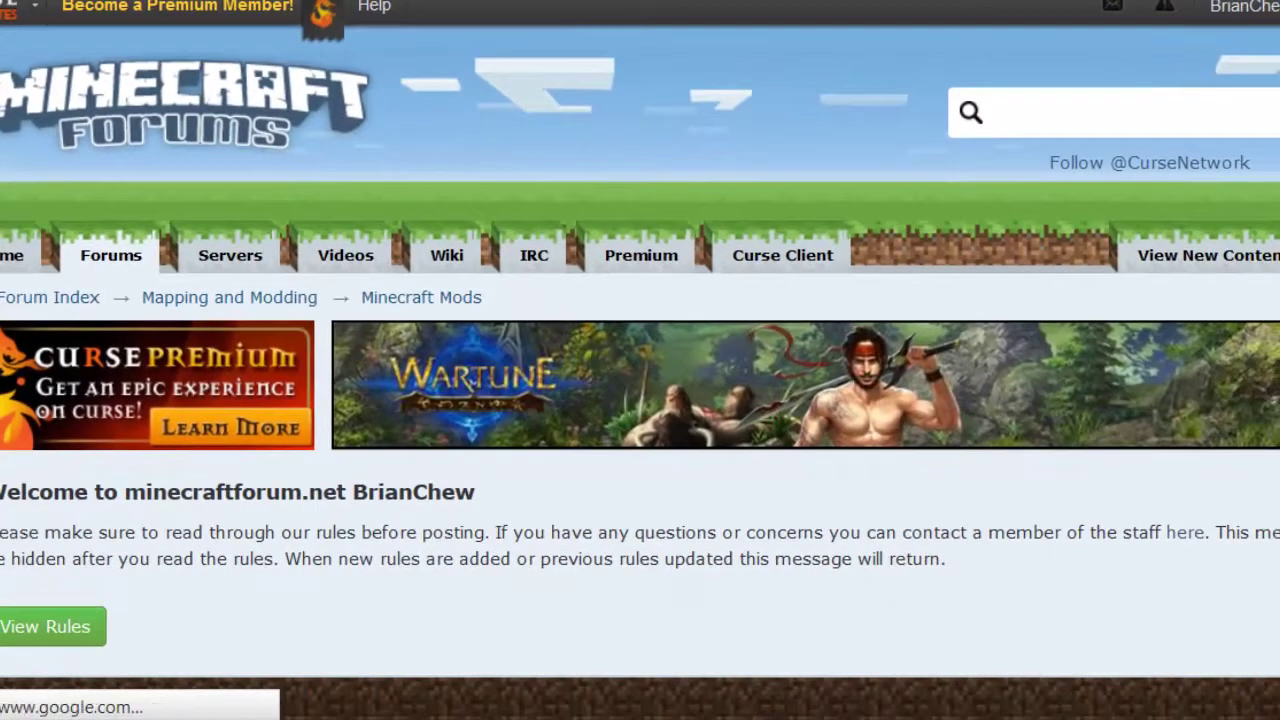
scroll(740, 337, down, 20)
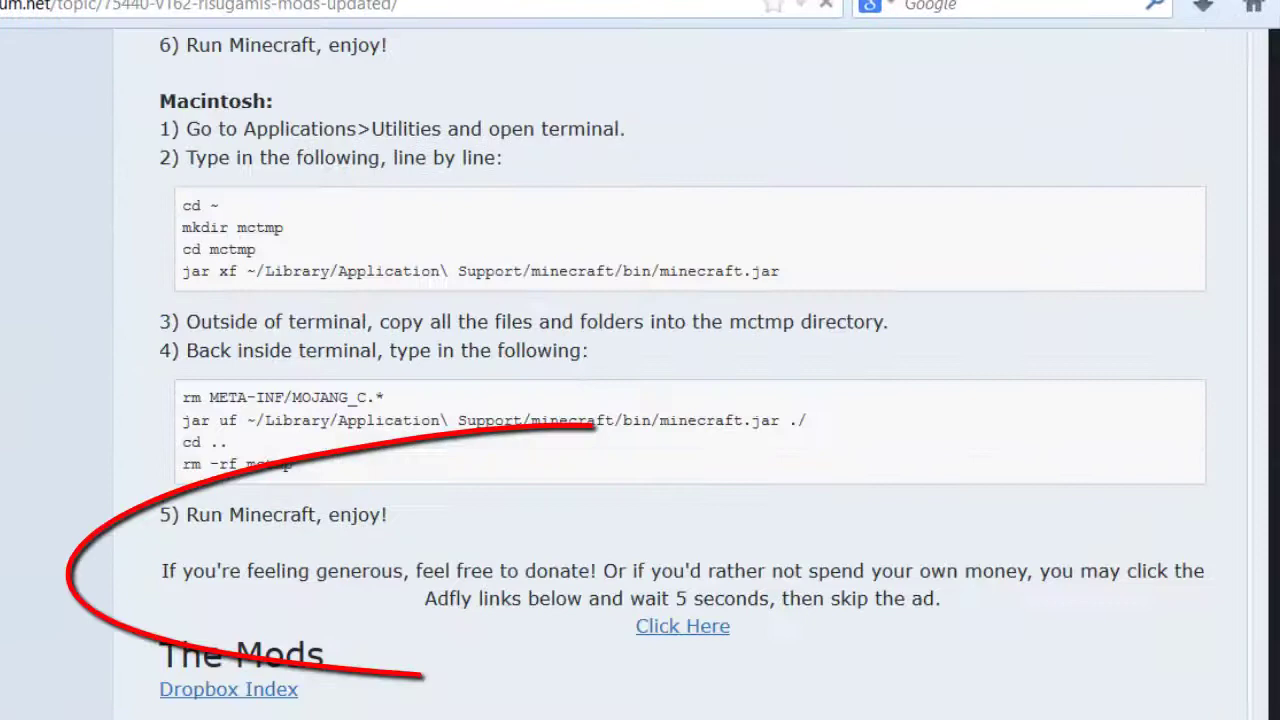
scroll(740, 337, down, 7)
scroll(500, 300, up, 3)
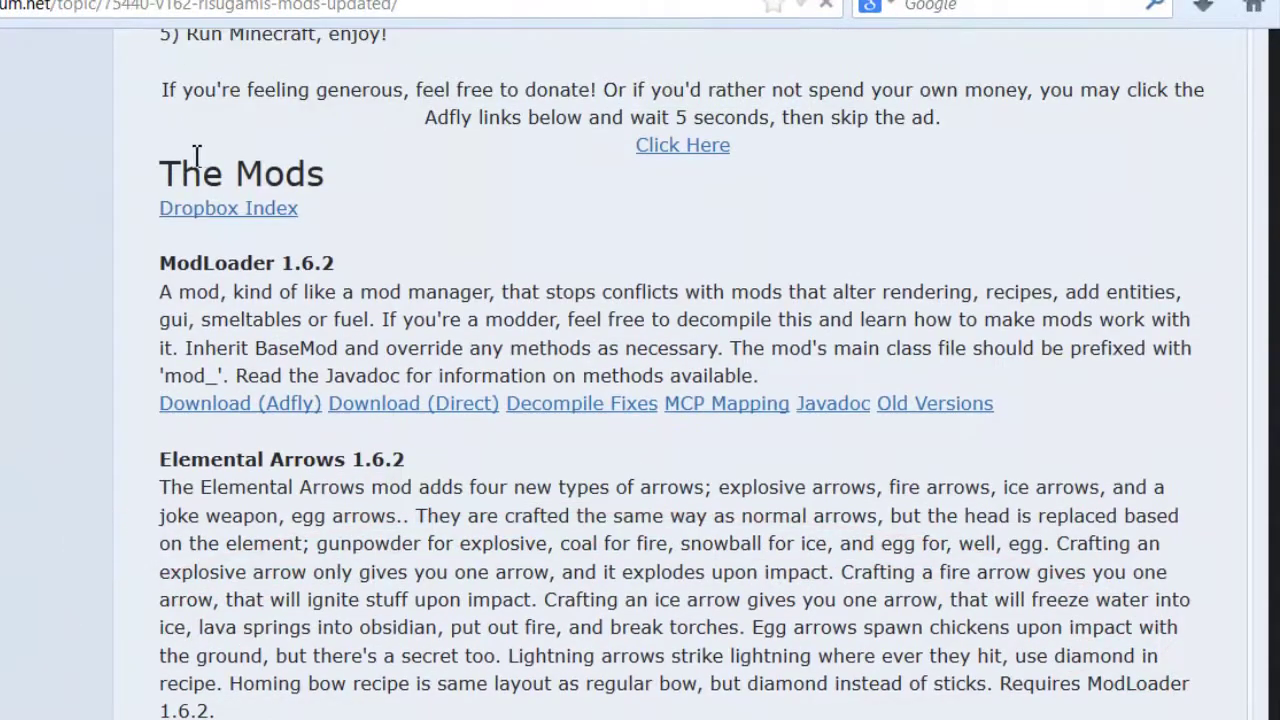
drag(160, 174, 326, 175)
click(365, 177)
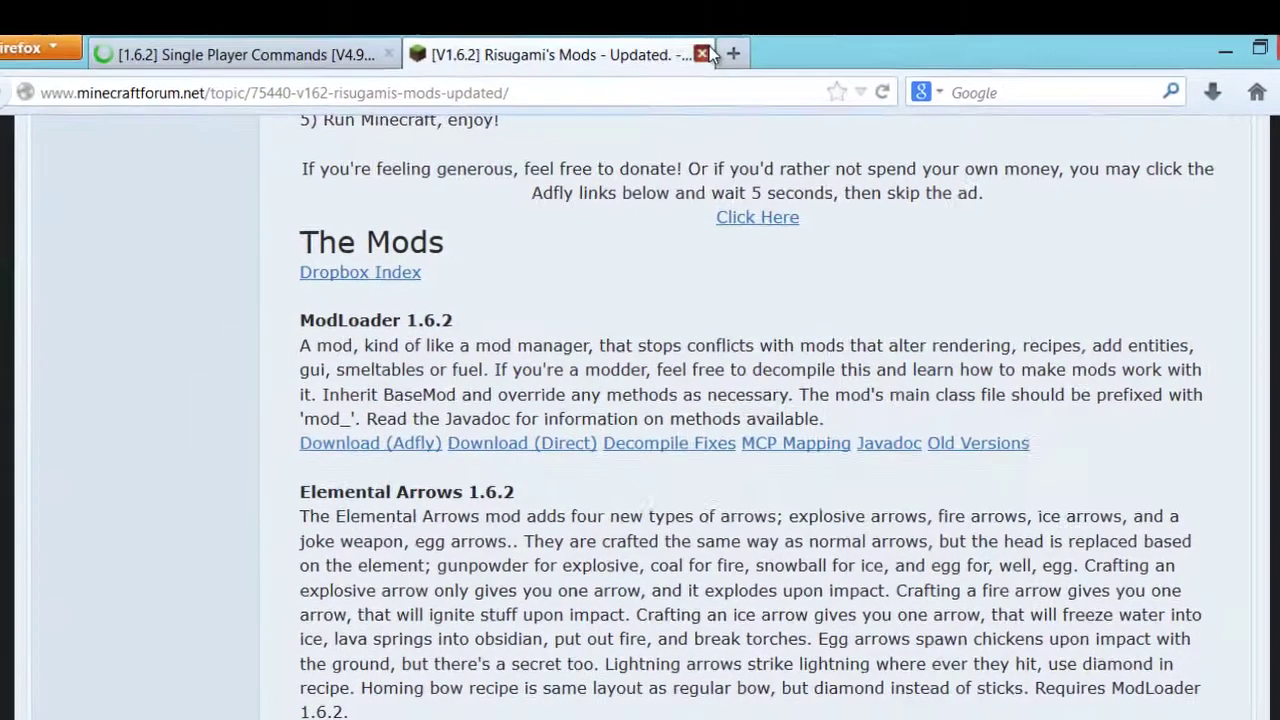
click(685, 4)
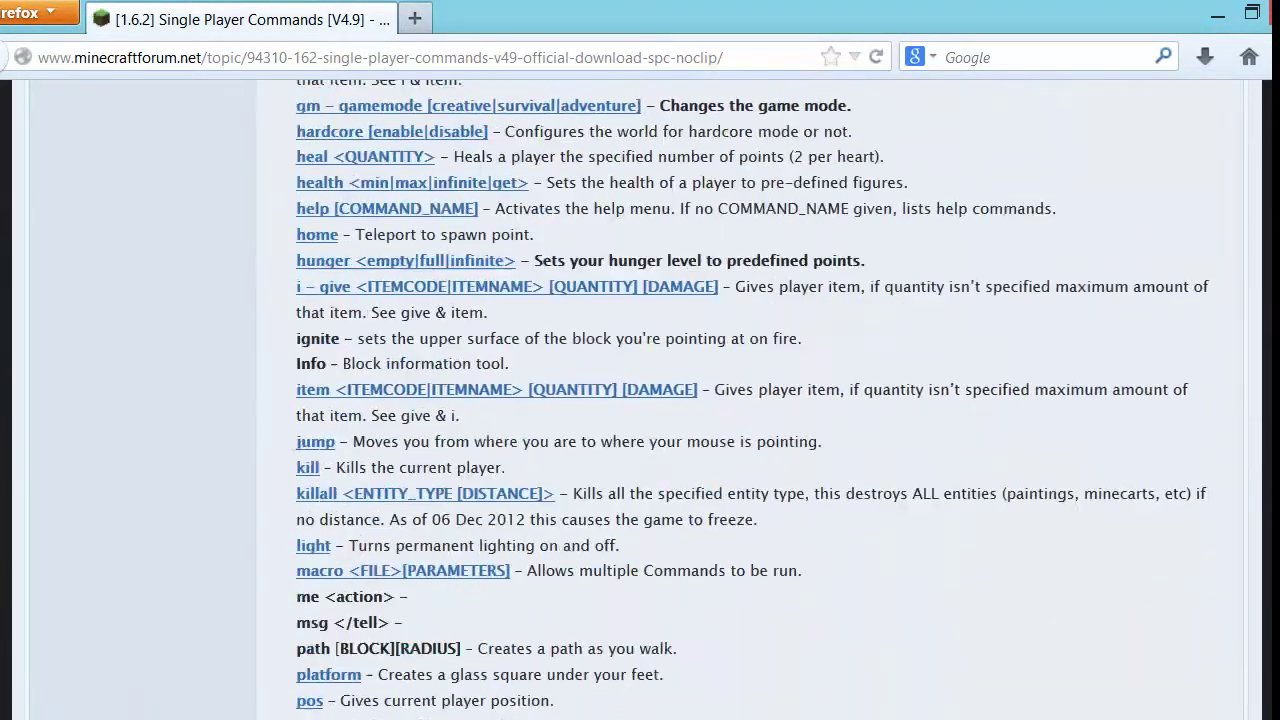
Download the Preferred manual installation package of Single Player Commands.
scroll(1109, 240, up, 10)
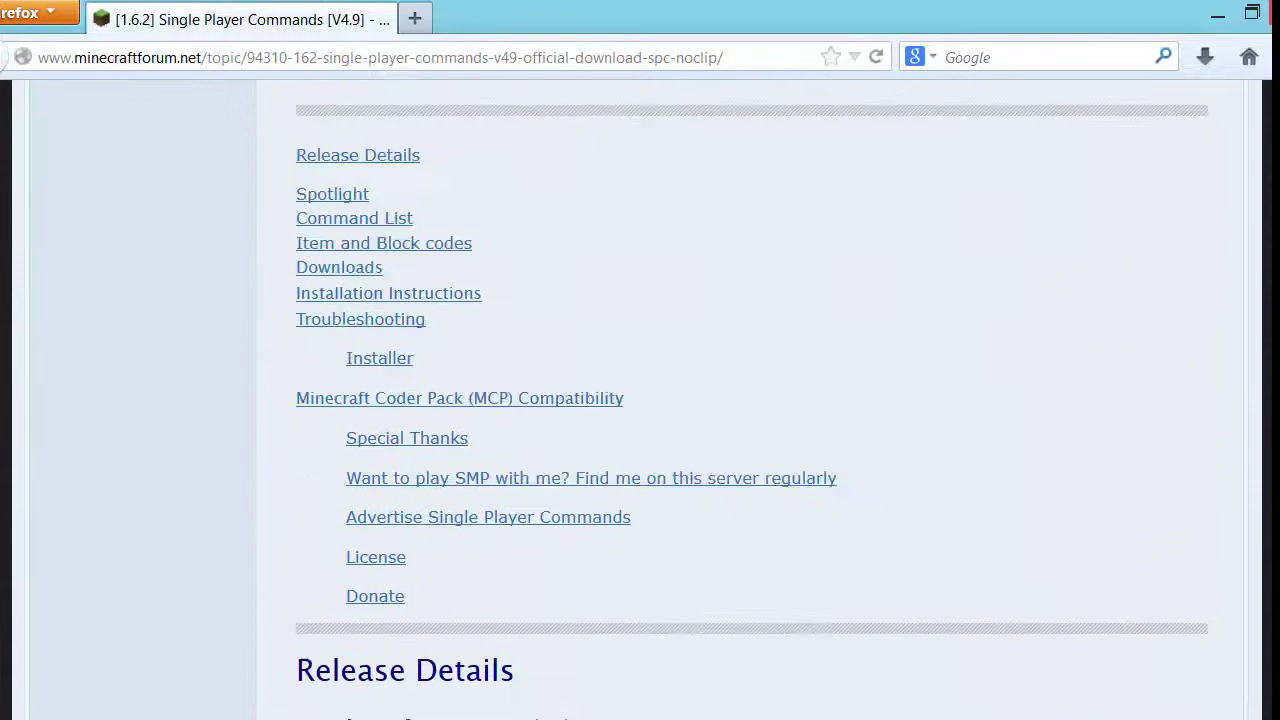
scroll(603, 253, up, 5)
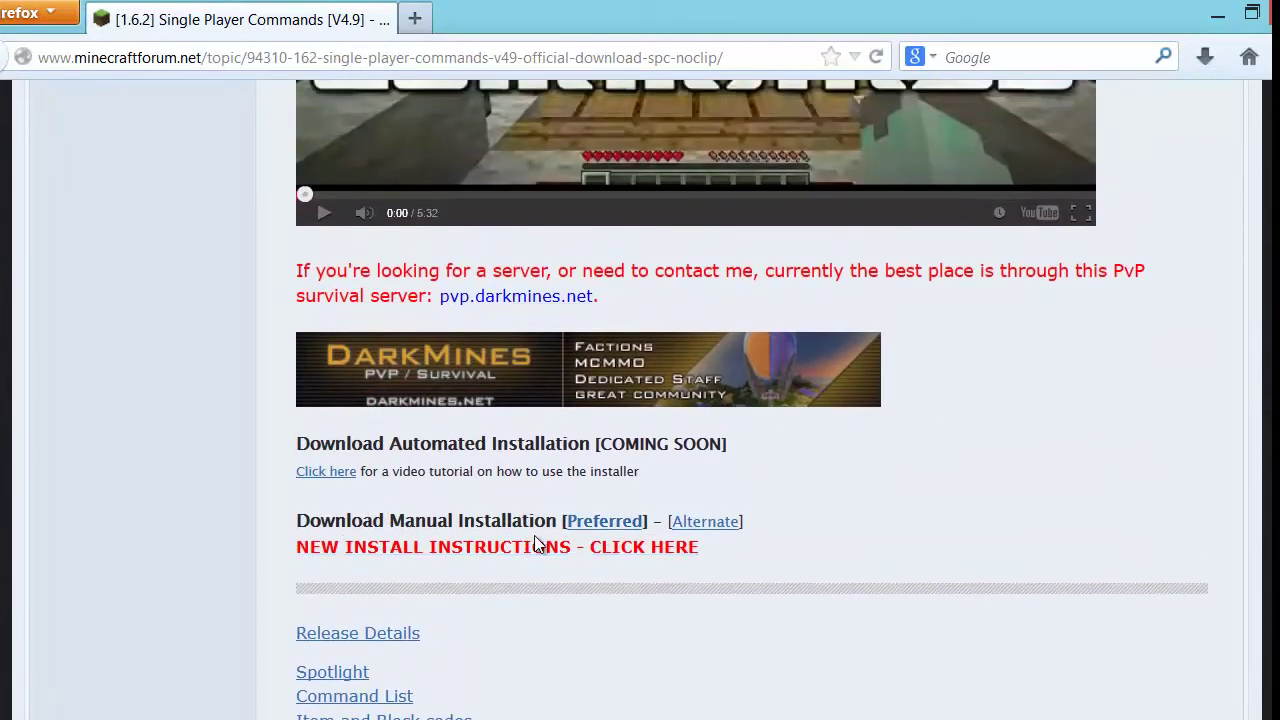
click(534, 546)
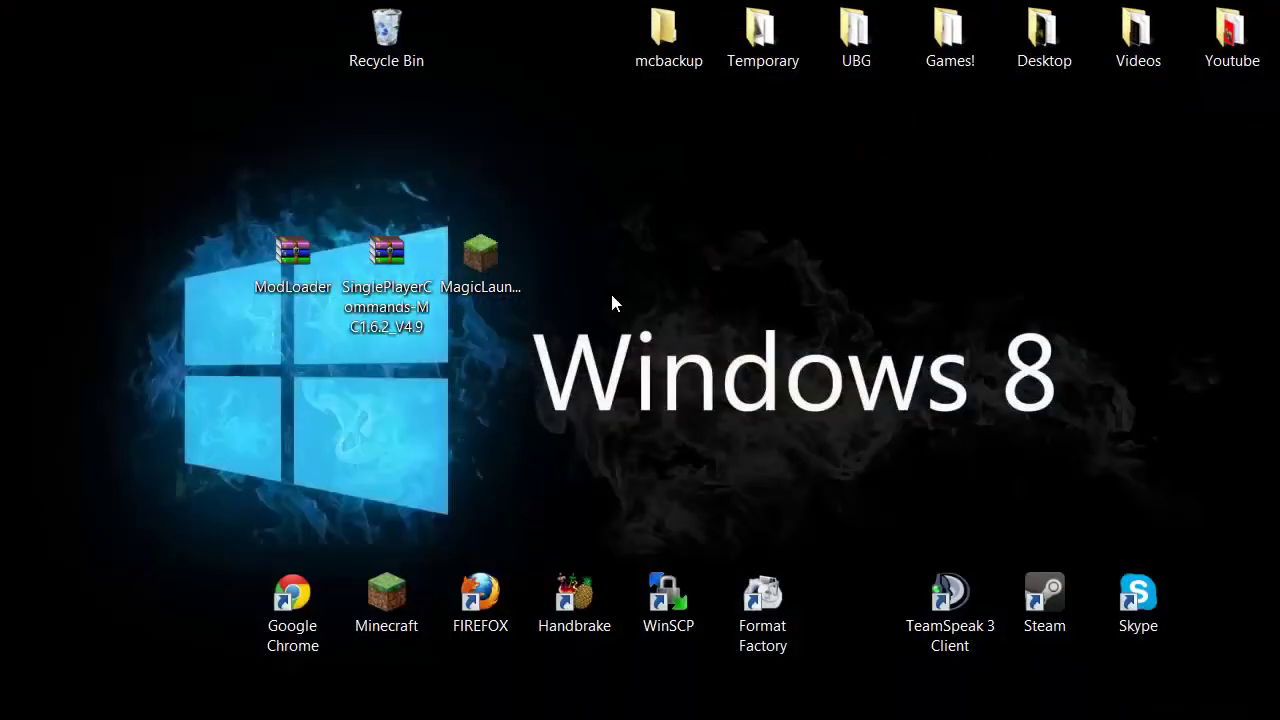
Launch Magic Launcher from its desktop icon.
click(505, 262)
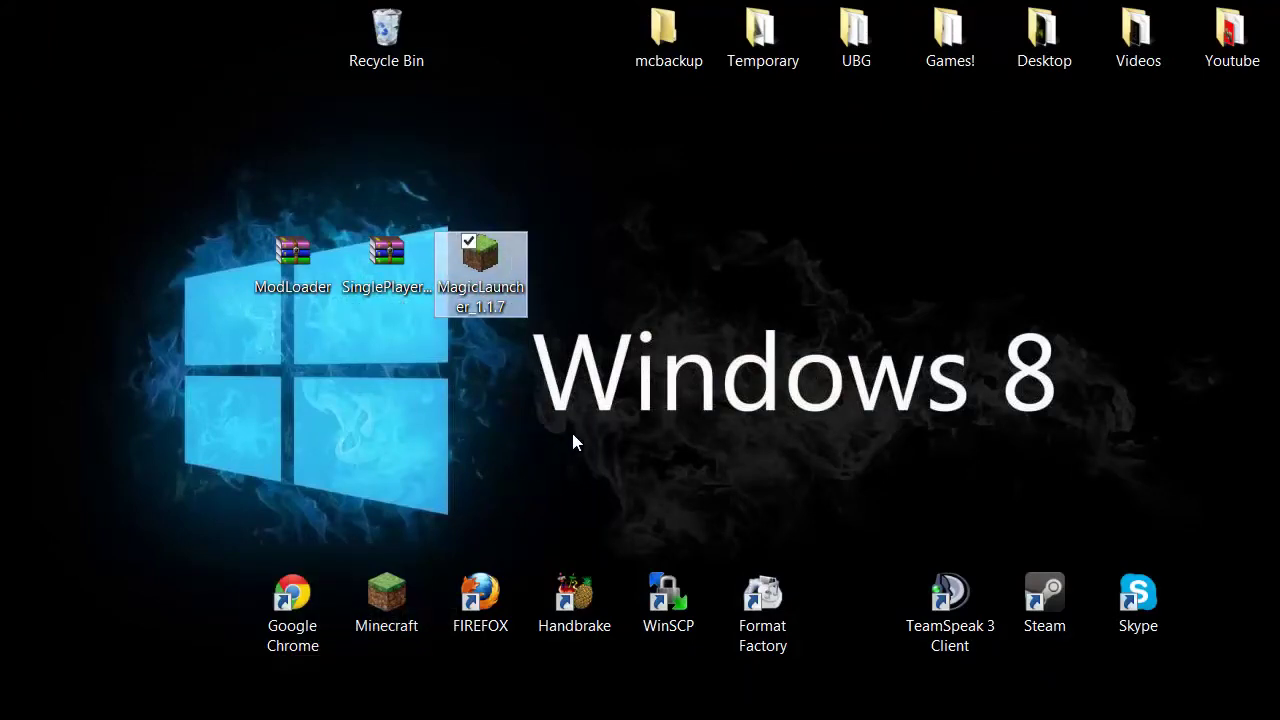
key(Return)
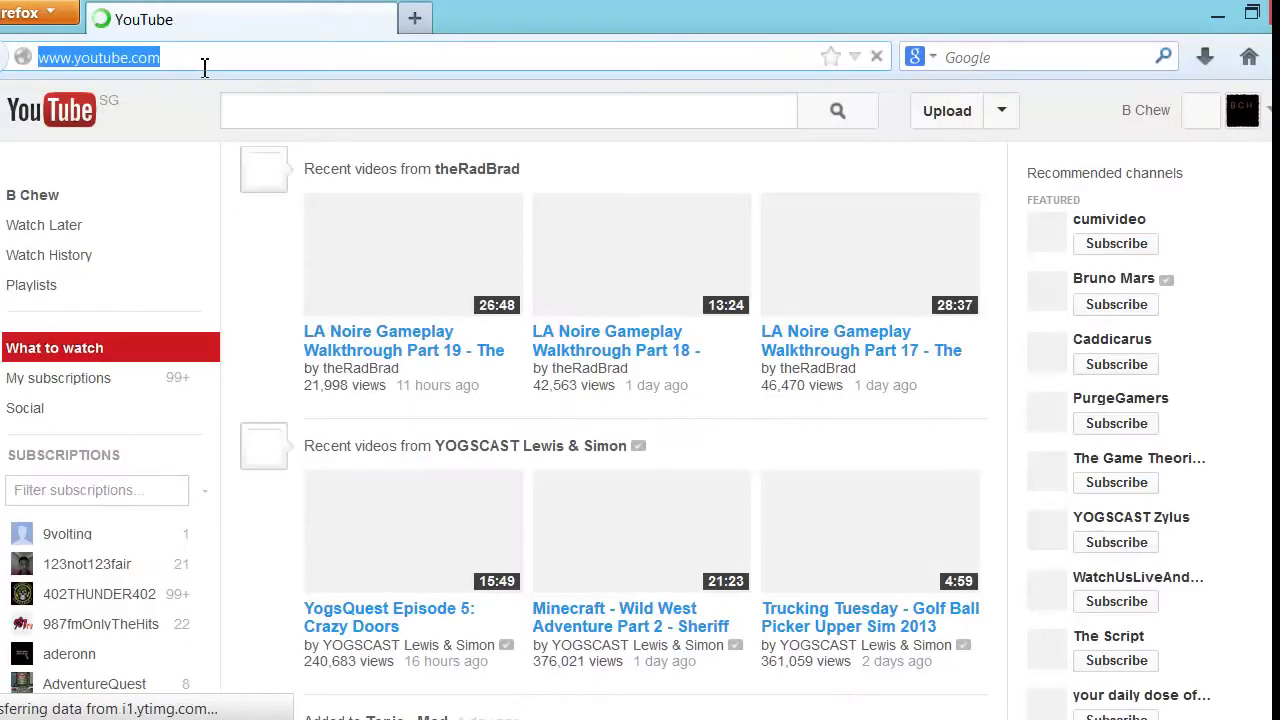
Visit magiclauncher.com, then return to the Google home page.
text(magiclau)
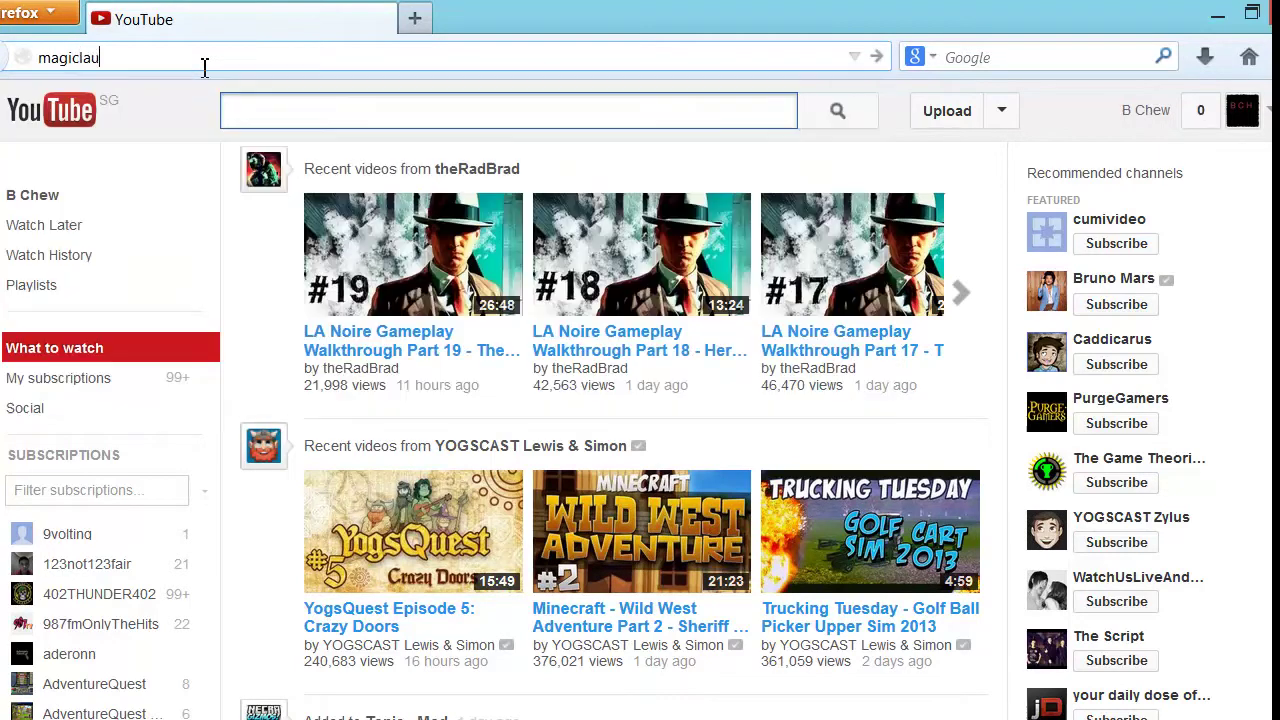
text(.com)
key(Return)
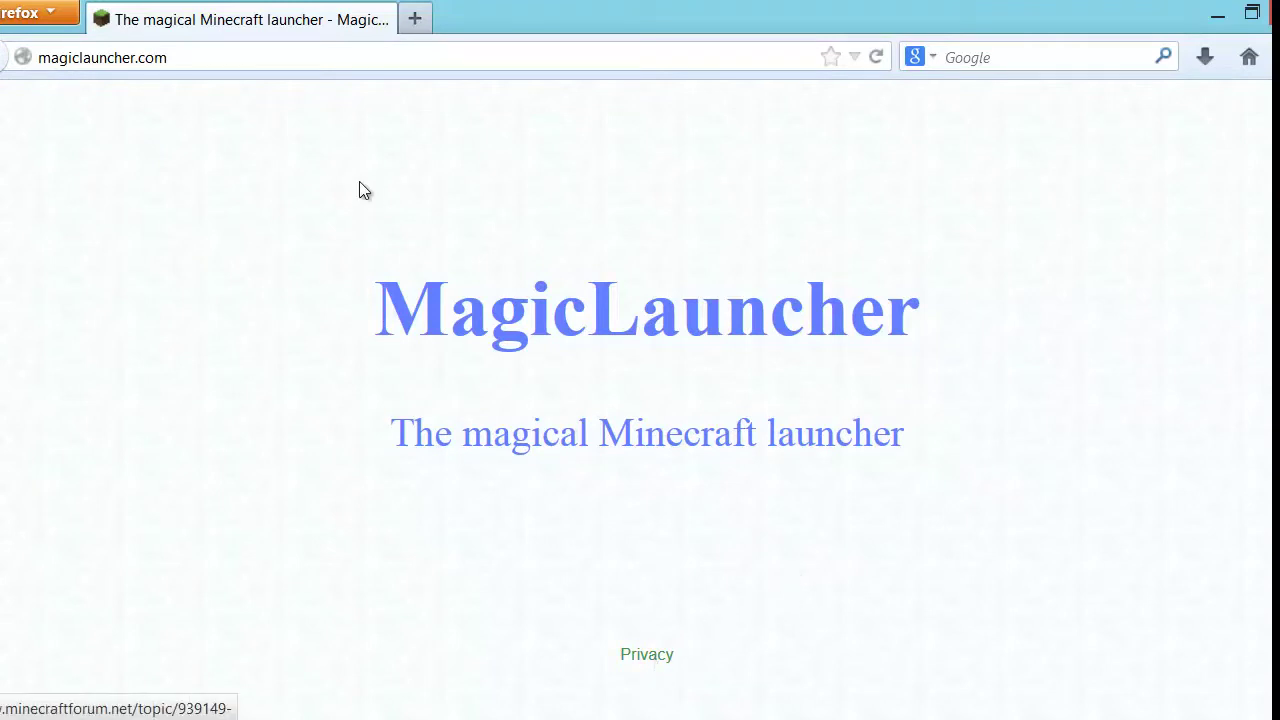
click(268, 66)
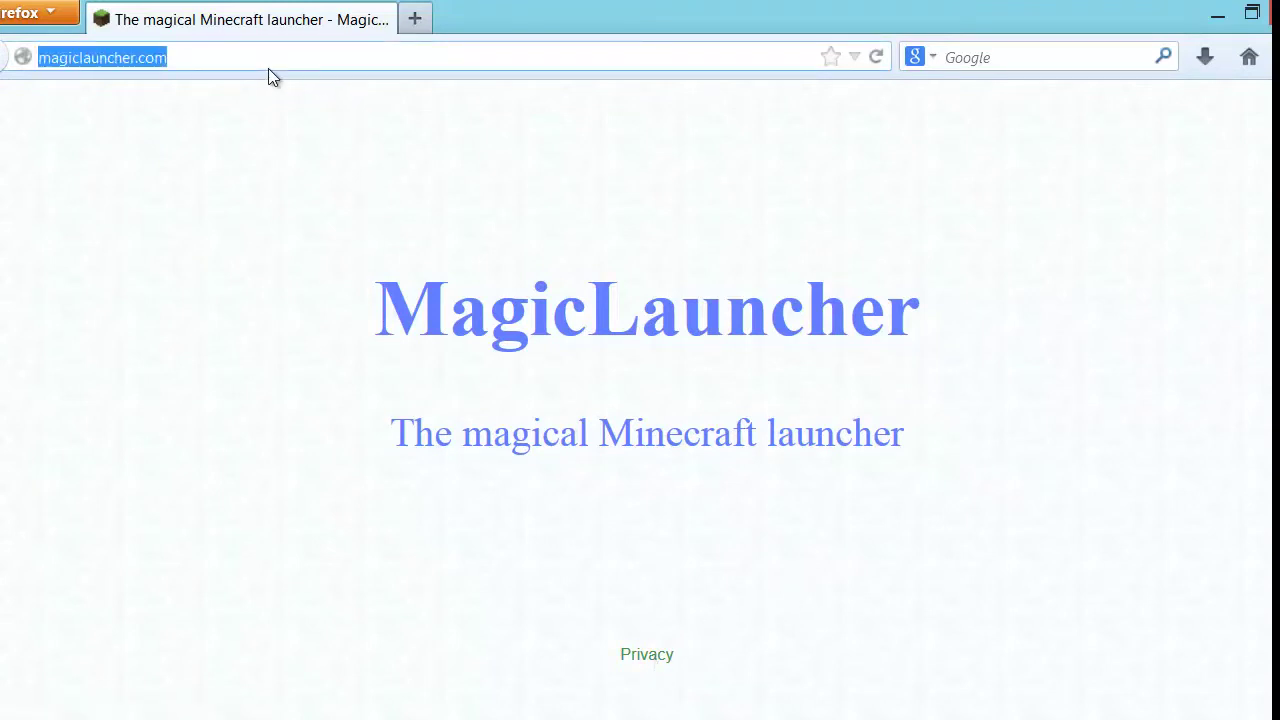
text(google.com.sg)
key(Return)
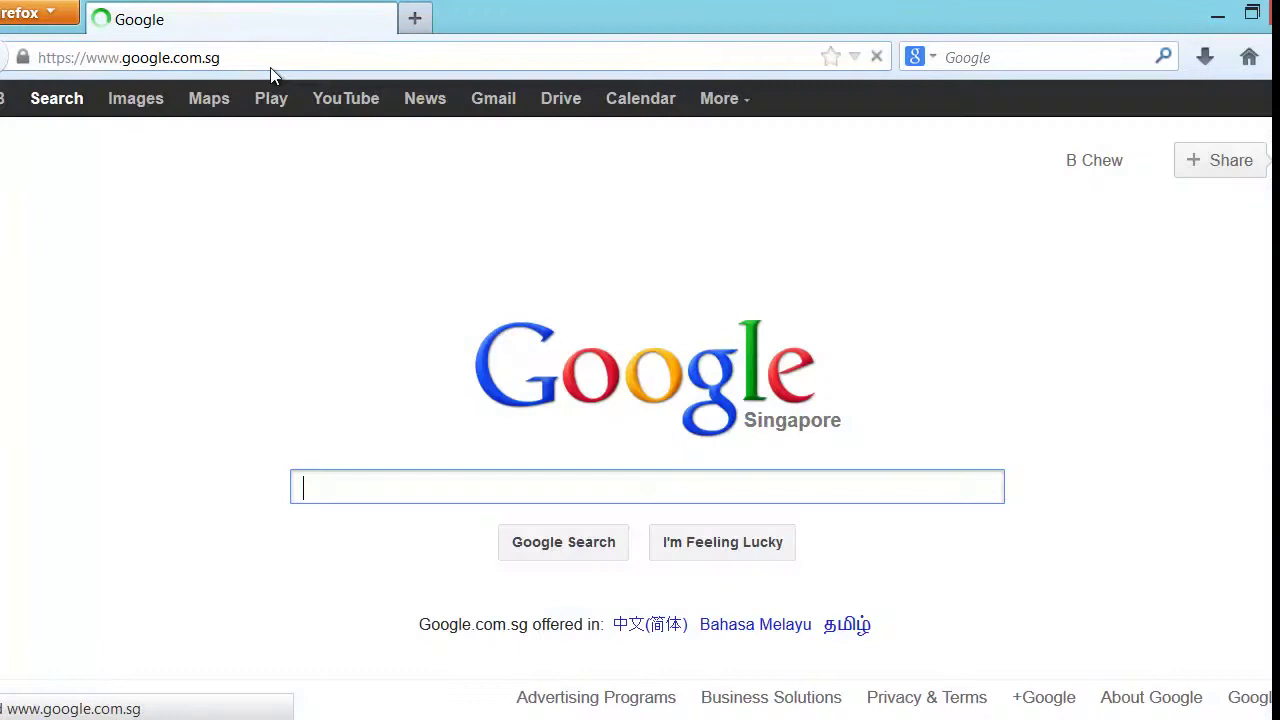
Google 'magiclauncher' and scroll the Magic Launcher 1.1.7 forum thread to its downloads.
text(min)
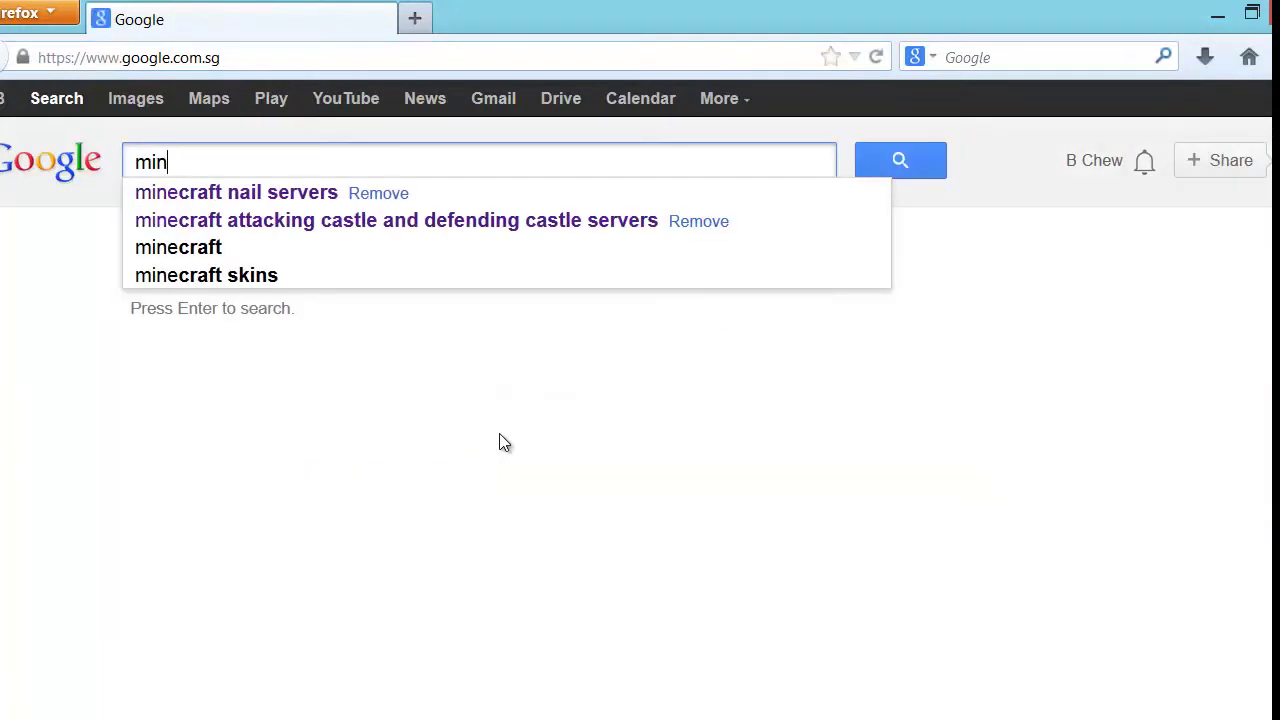
key(BackSpace)
key(BackSpace)
text(agiclauncher)
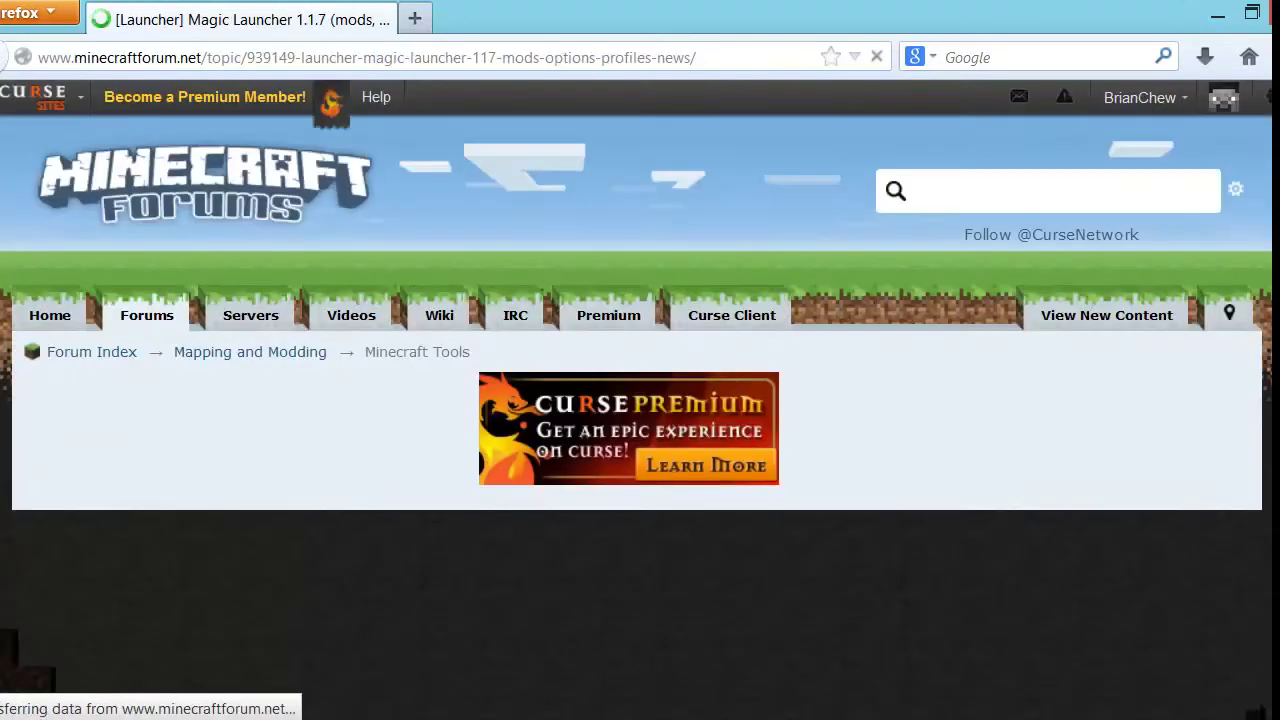
scroll(909, 326, up, 6)
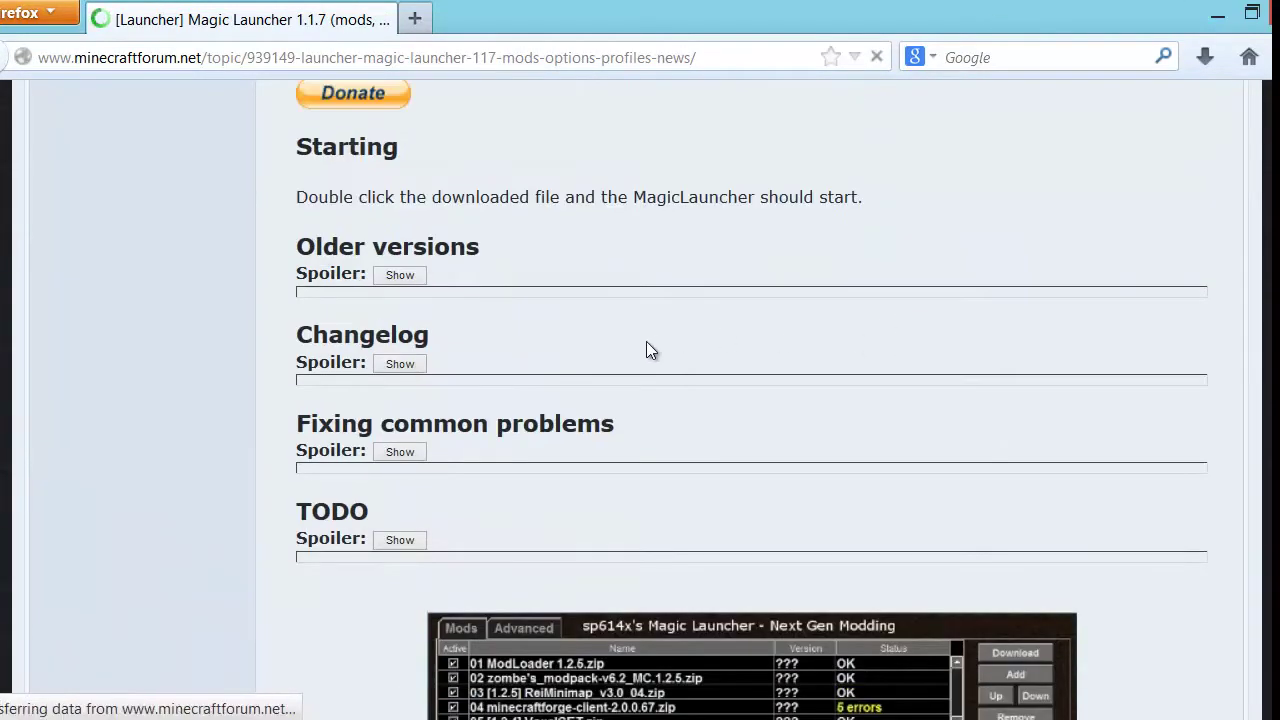
scroll(656, 358, up, 4)
scroll(653, 369, up, 4)
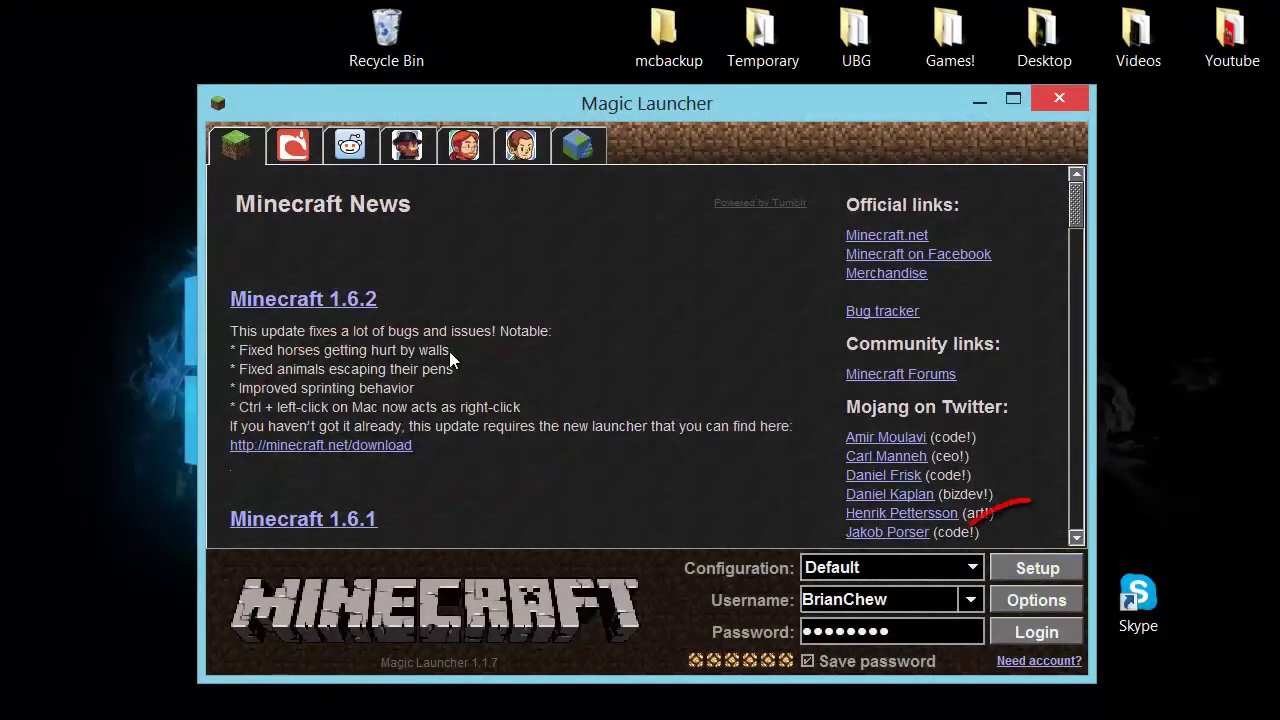
In the Default configuration's setup, remove ModLoader.zip and SinglePlayerCommands from the Mods list.
click(1059, 570)
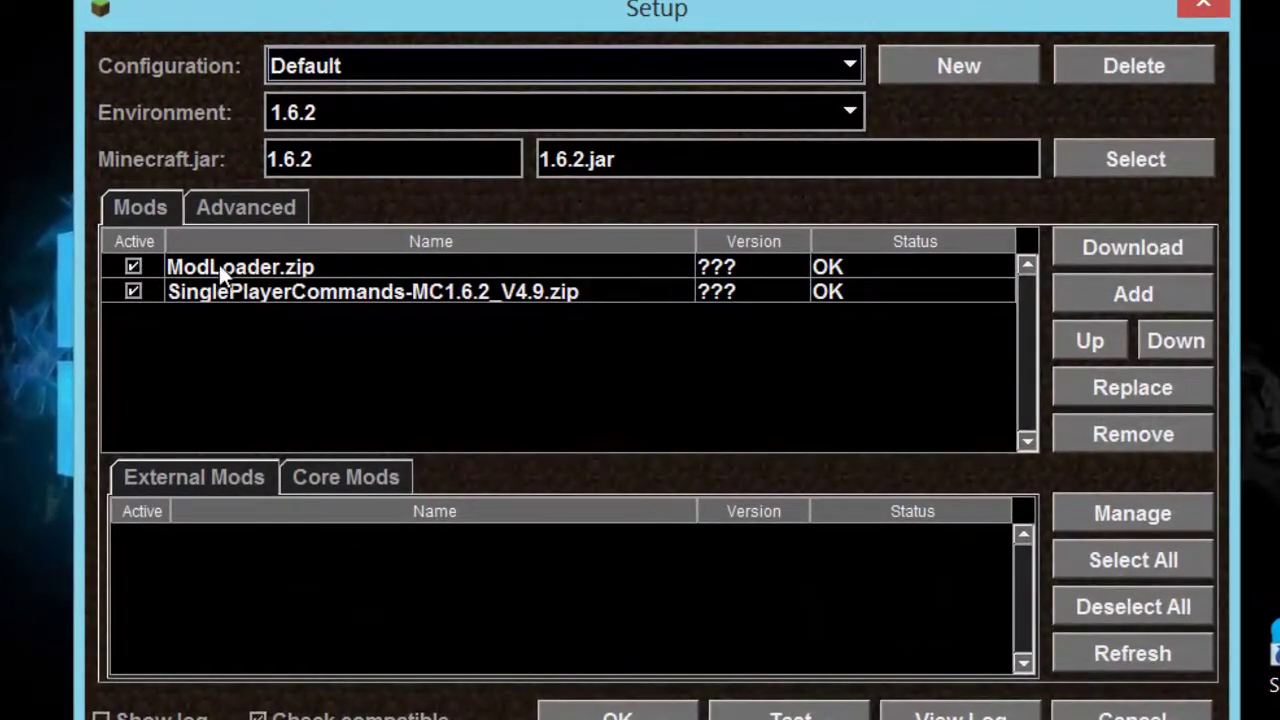
click(220, 268)
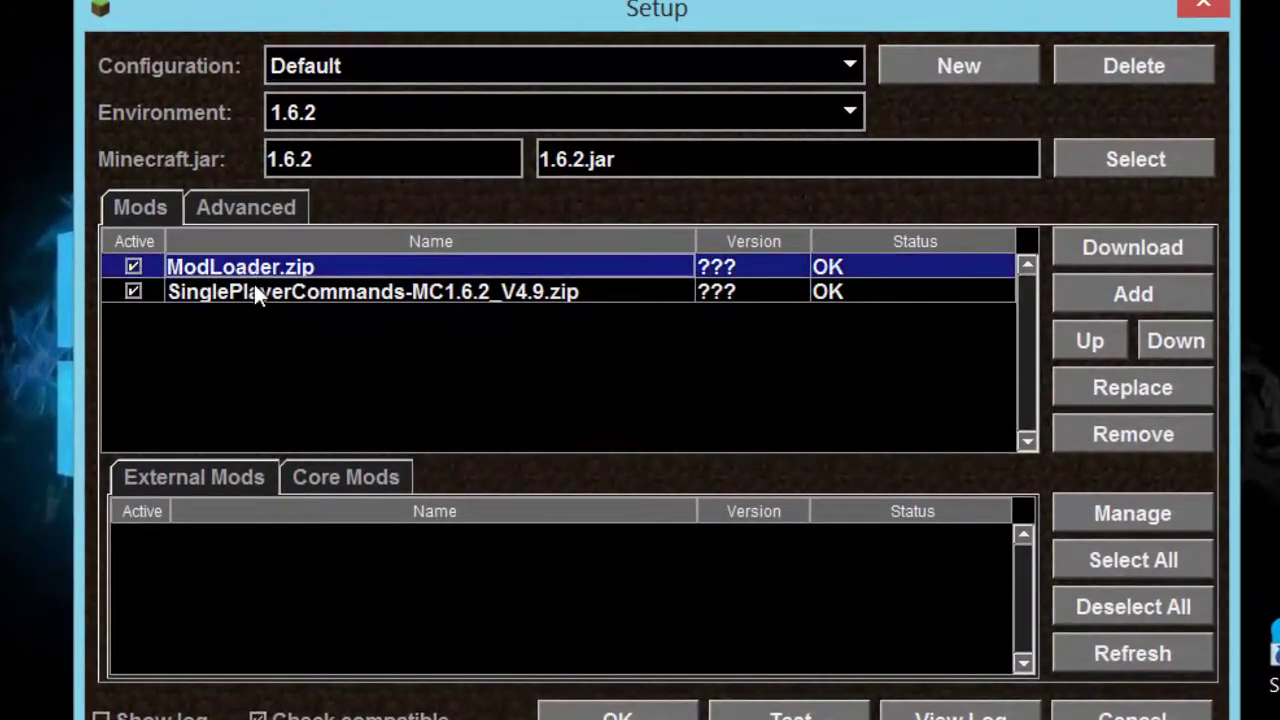
click(254, 286)
shift+click(251, 271)
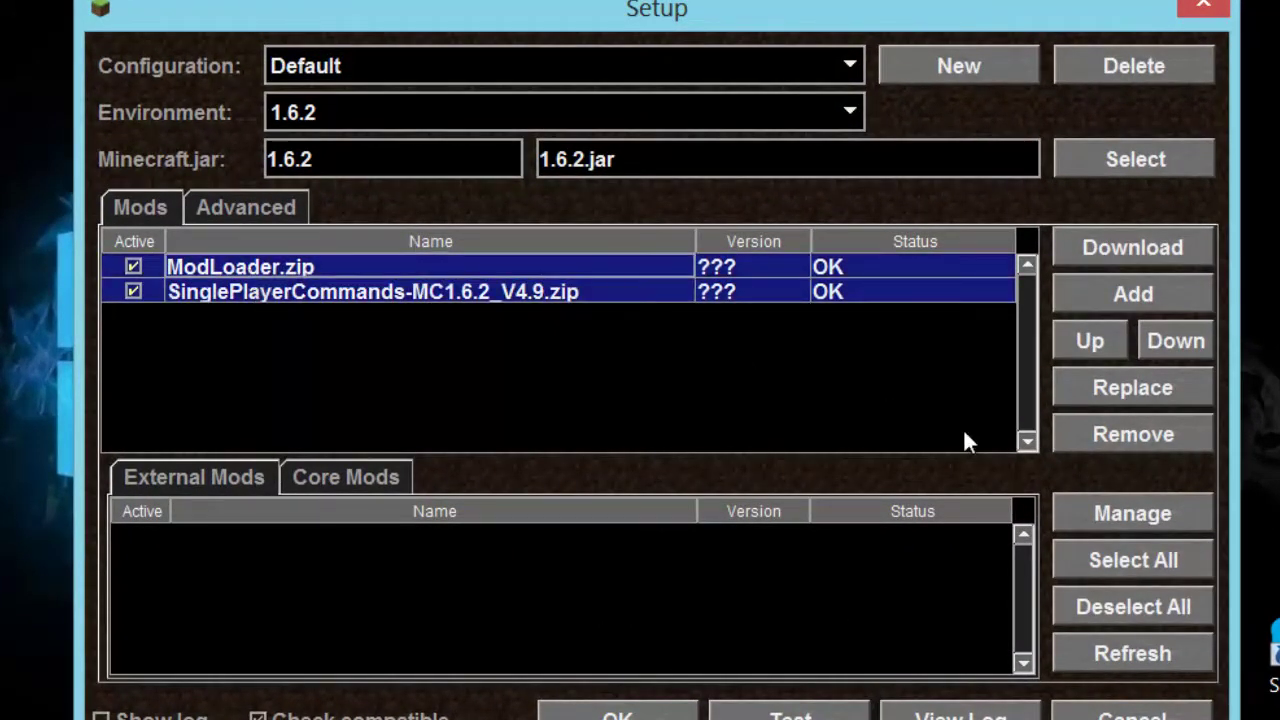
click(1184, 436)
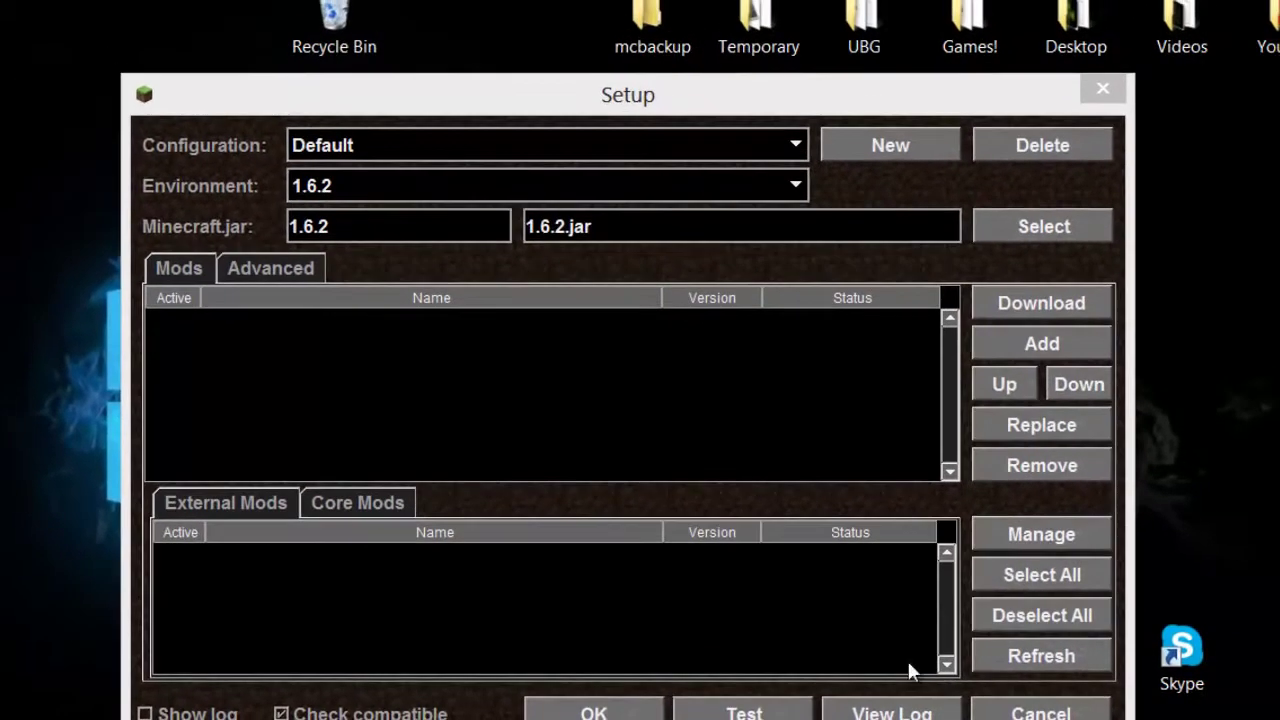
click(1103, 88)
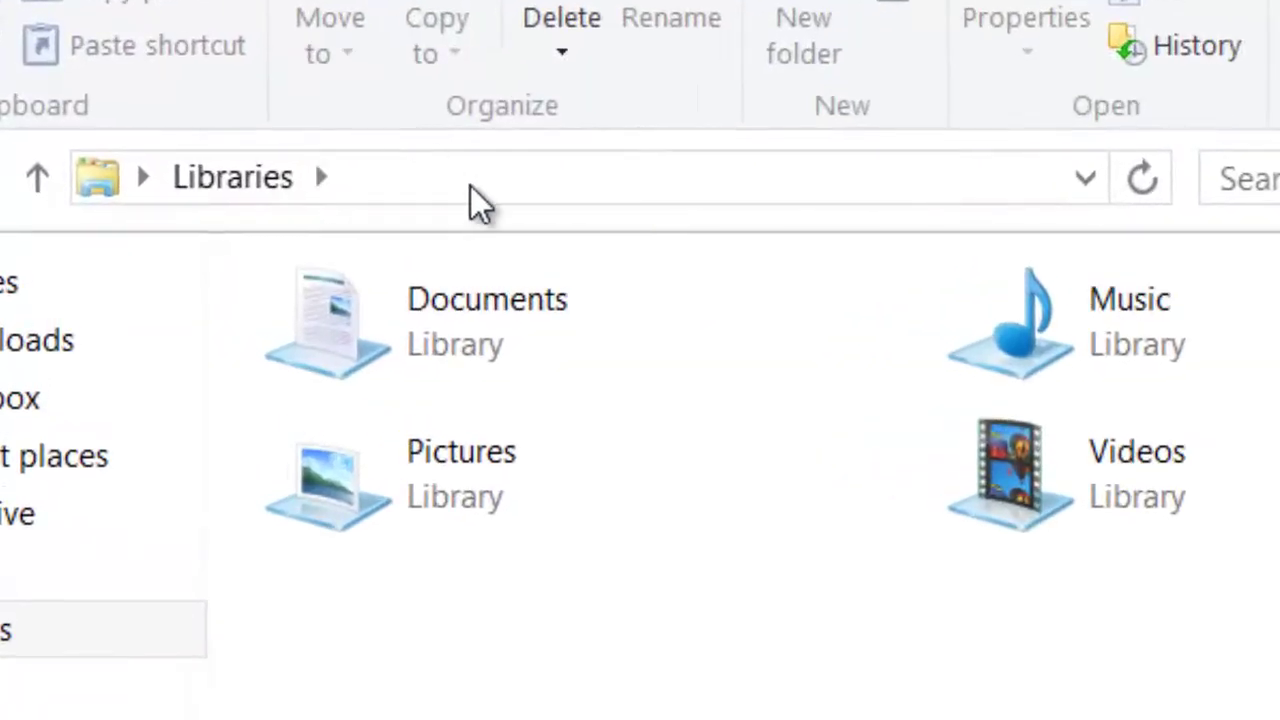
Browse %appdata% to .minecraft\versions\1.6.2, then go back up to versions.
click(479, 185)
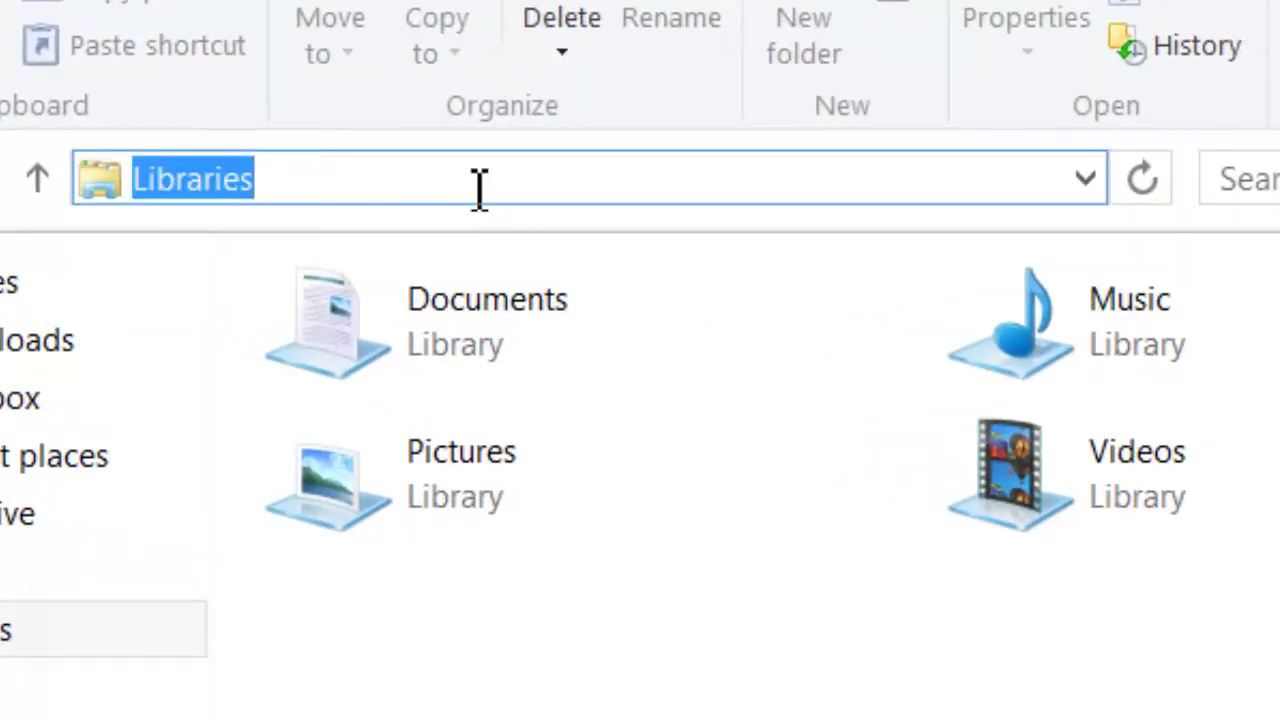
text(%)
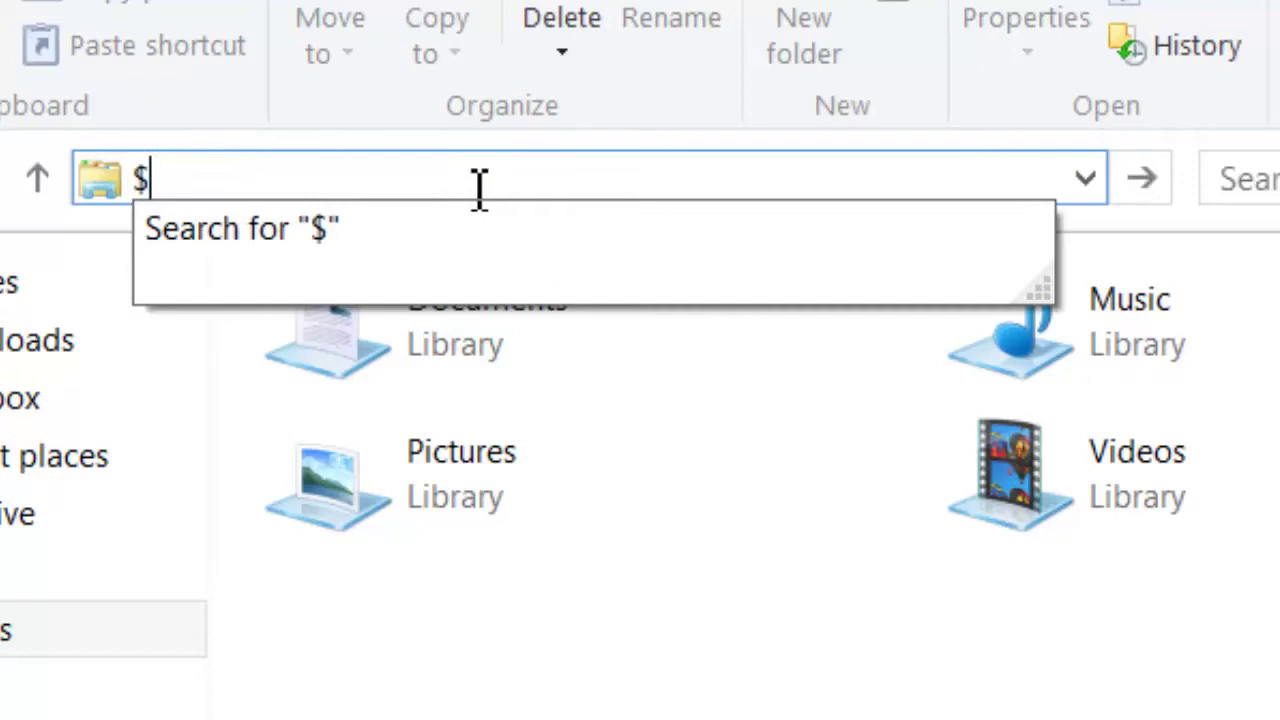
text(ap)
key(BackSpace)
key(BackSpace)
text(appdata%)
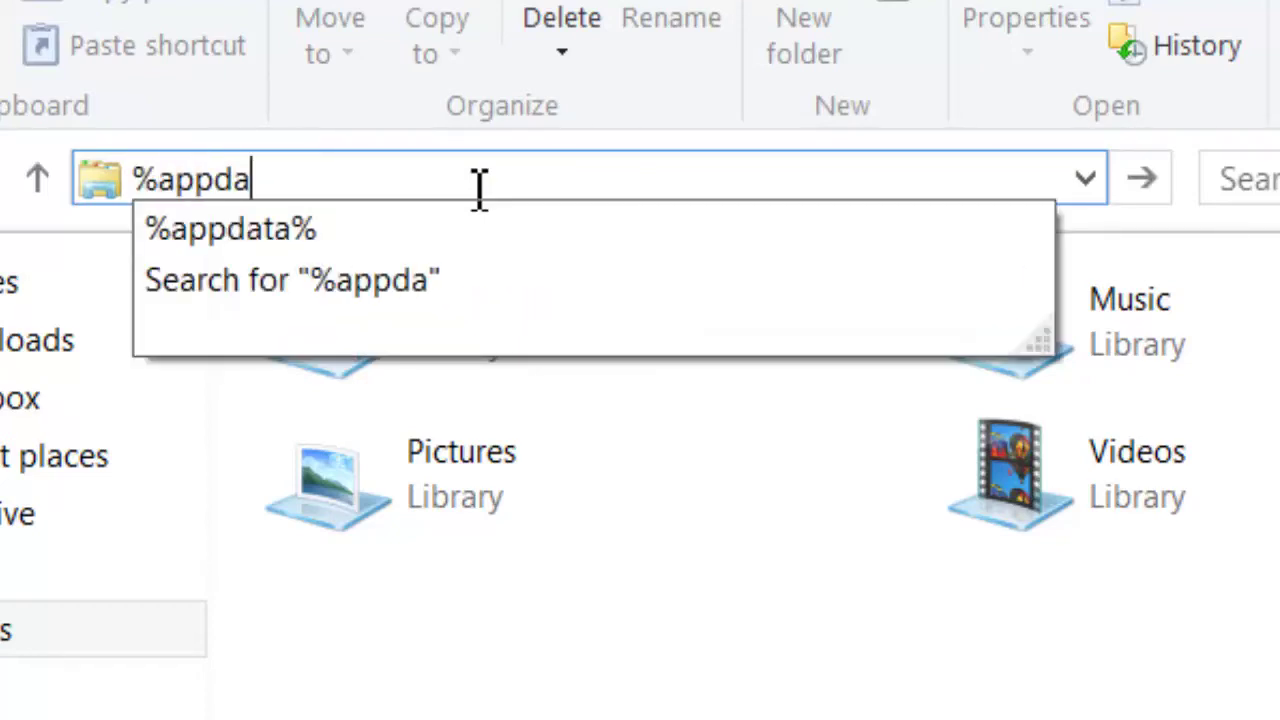
key(Return)
double_click(476, 328)
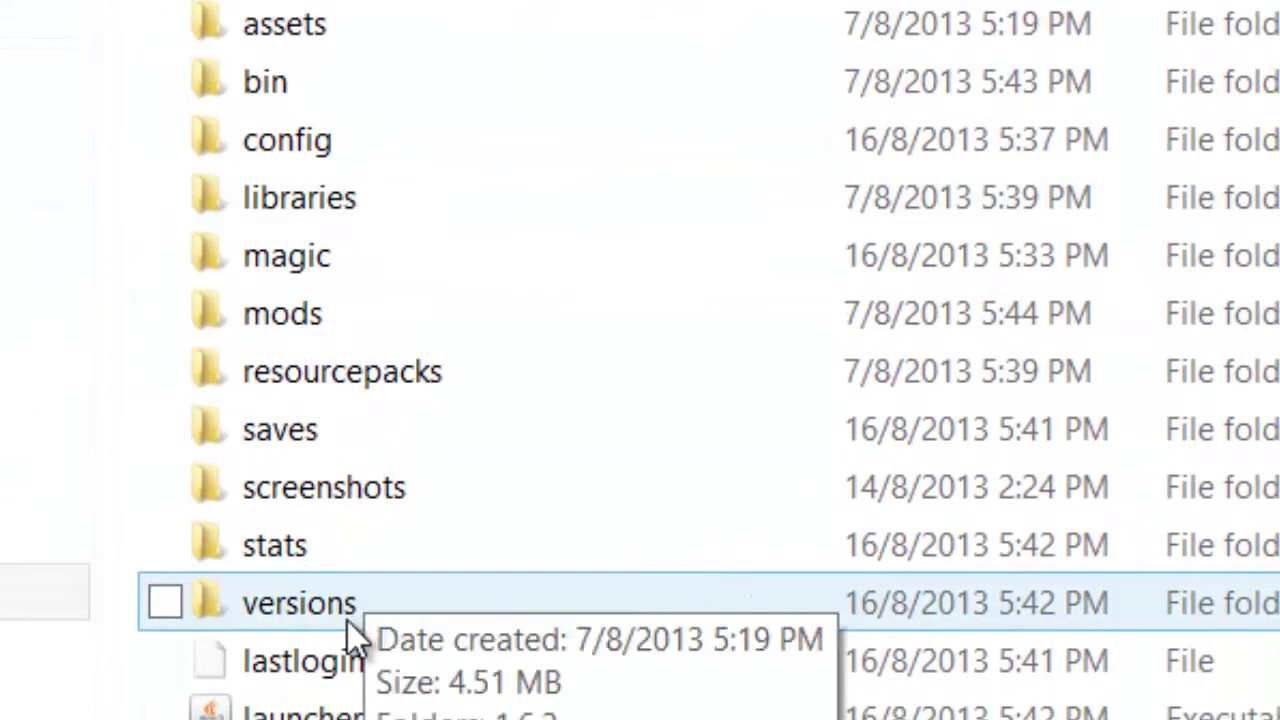
double_click(347, 620)
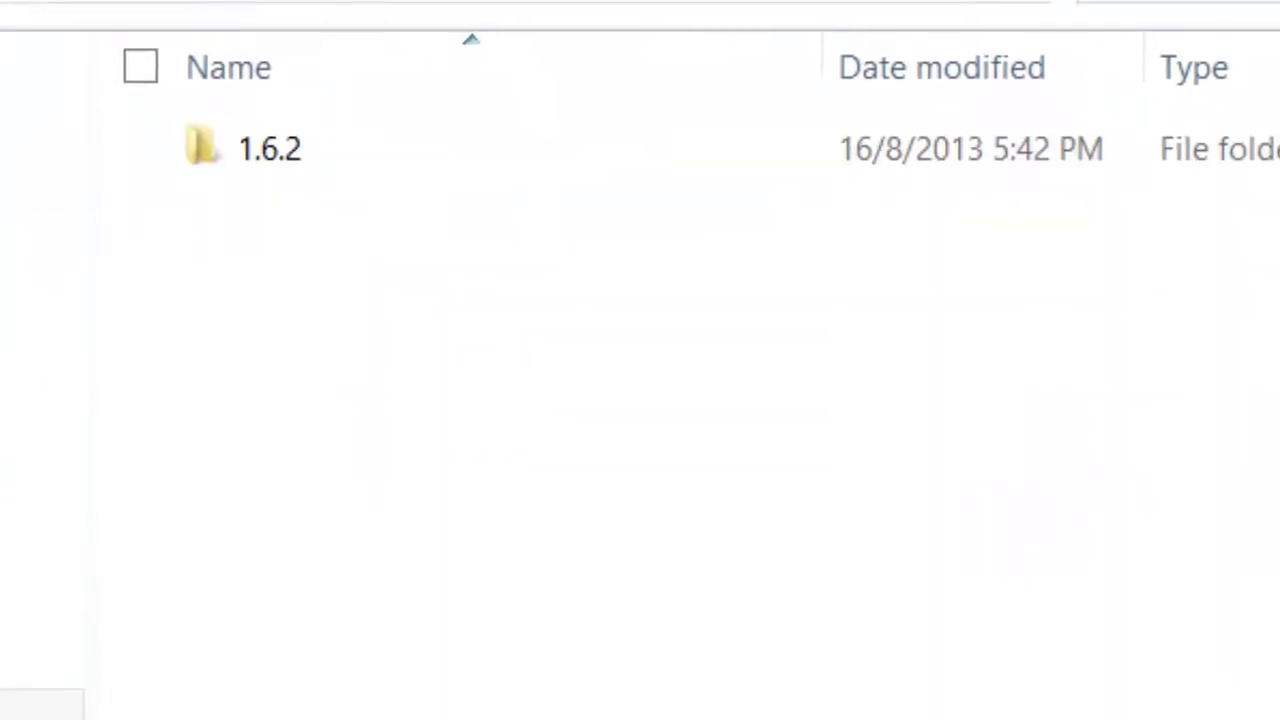
double_click(286, 293)
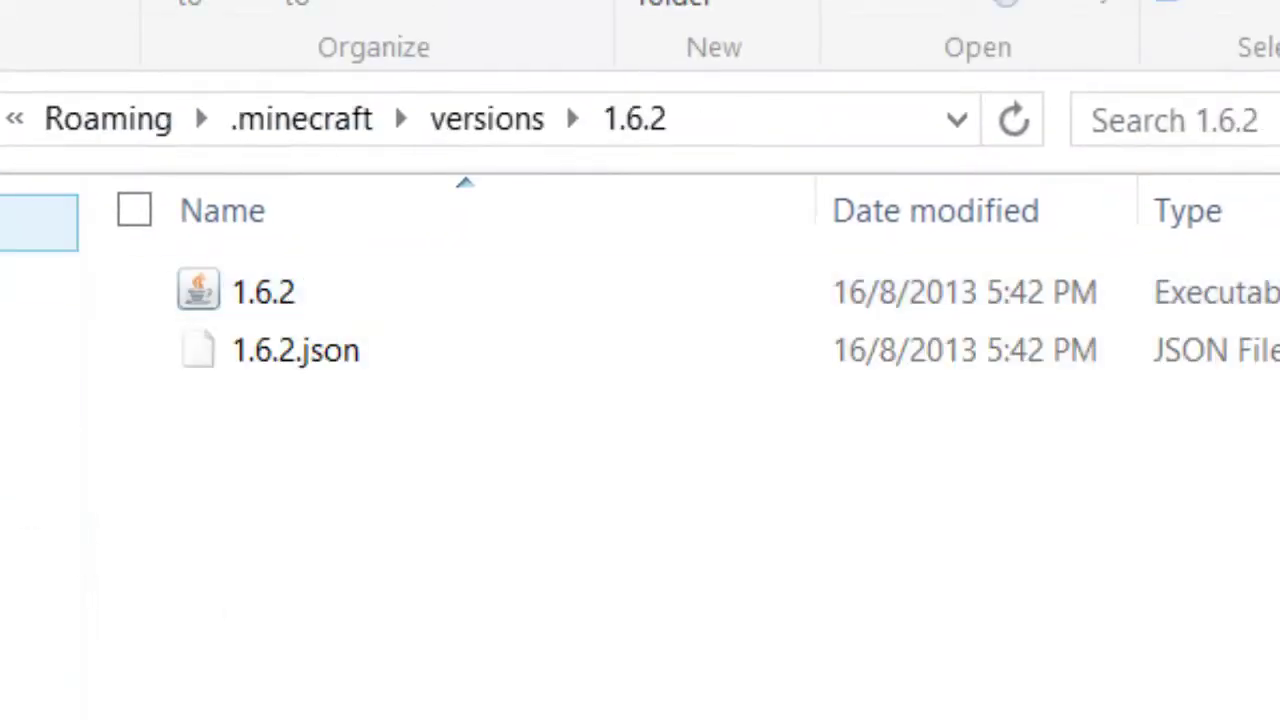
key(alt+Up)
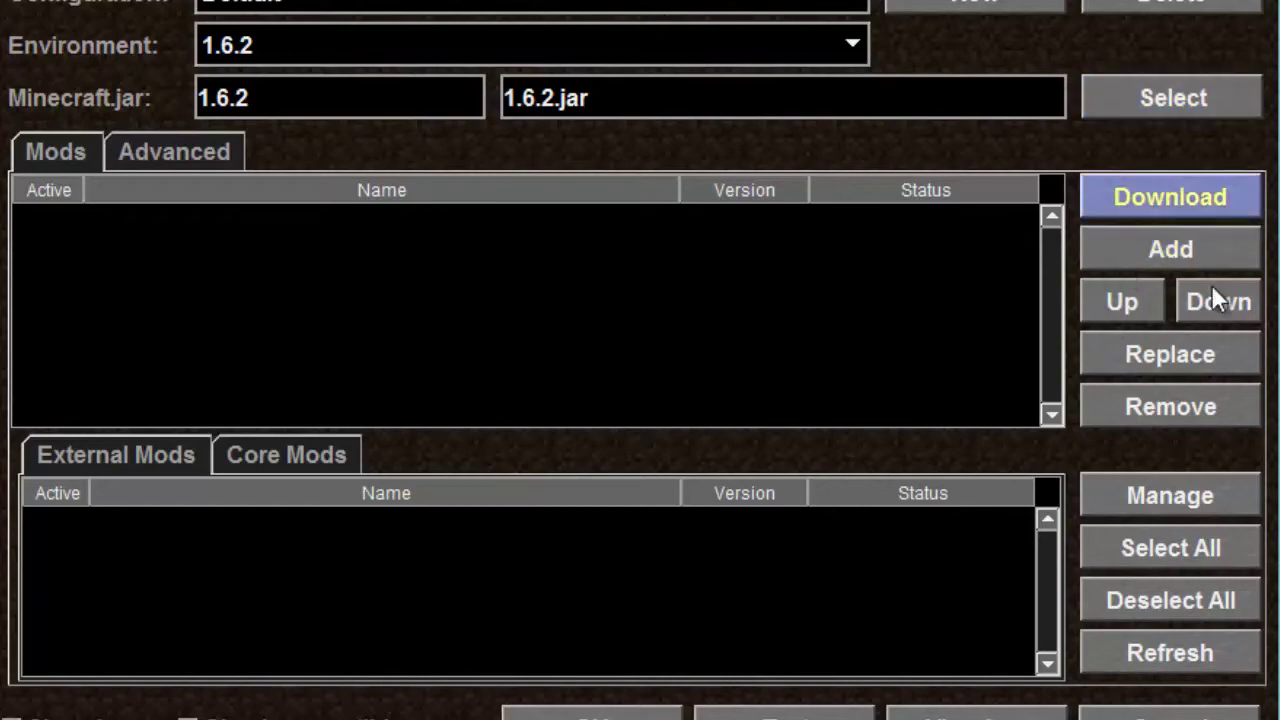
Add ModLoader.zip and SinglePlayerCommands-MC1.6.2_V4.9.zip from the Desktop as mods.
click(1204, 254)
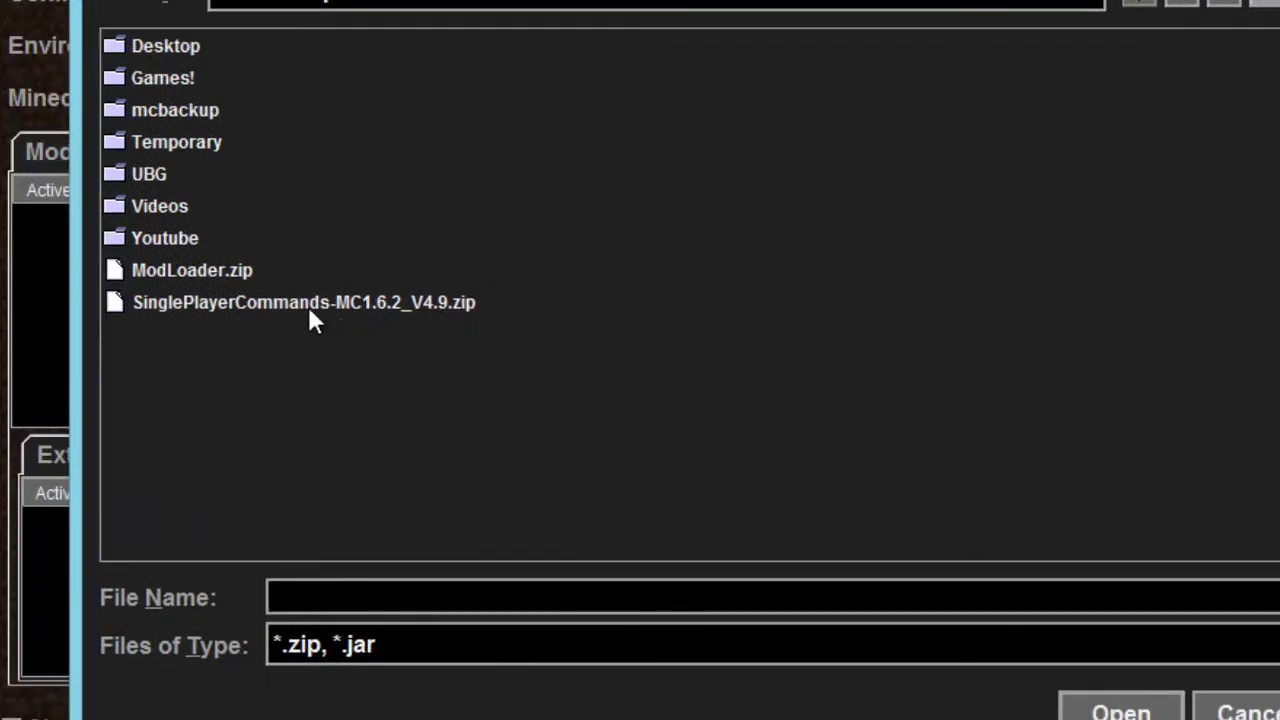
click(300, 303)
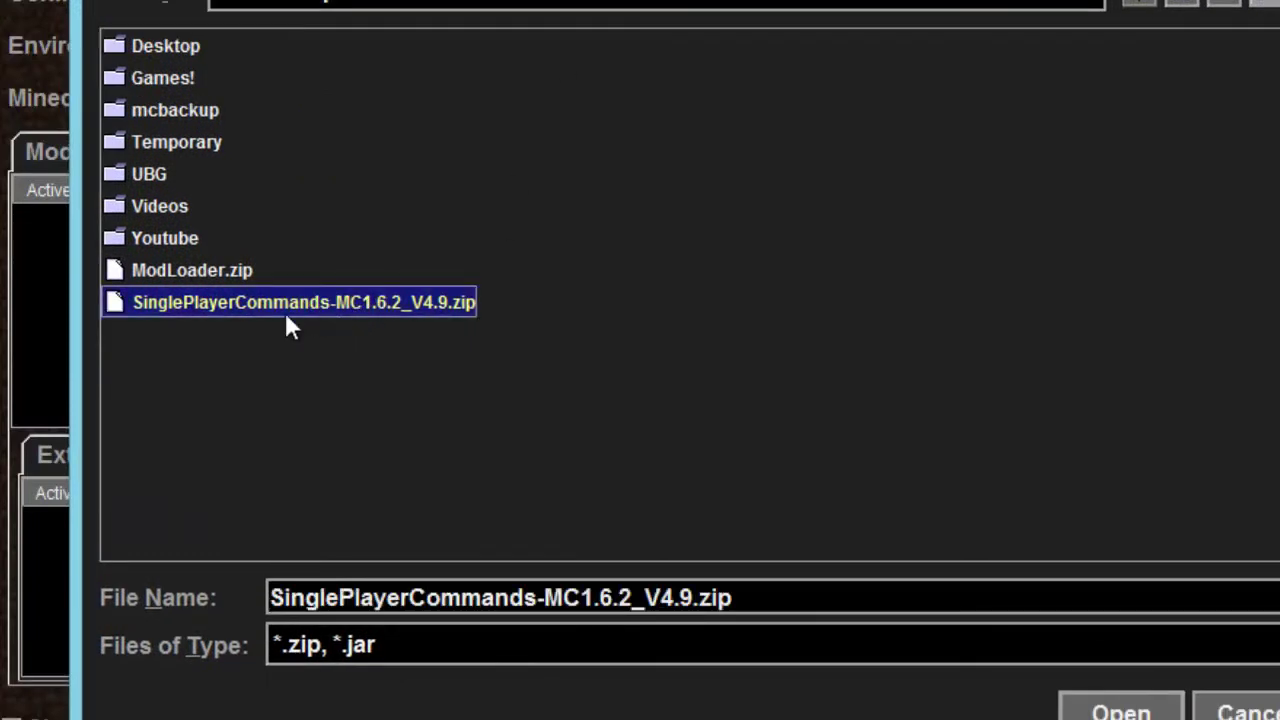
ctrl+click(212, 269)
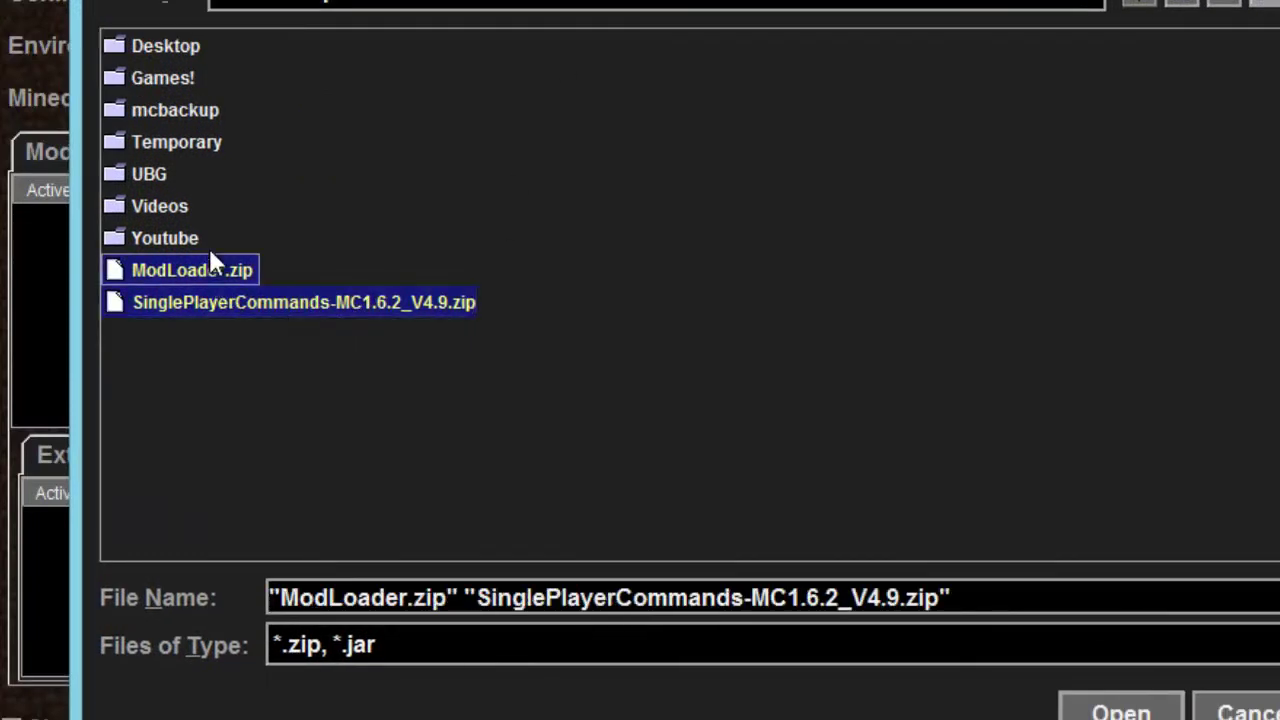
click(1121, 710)
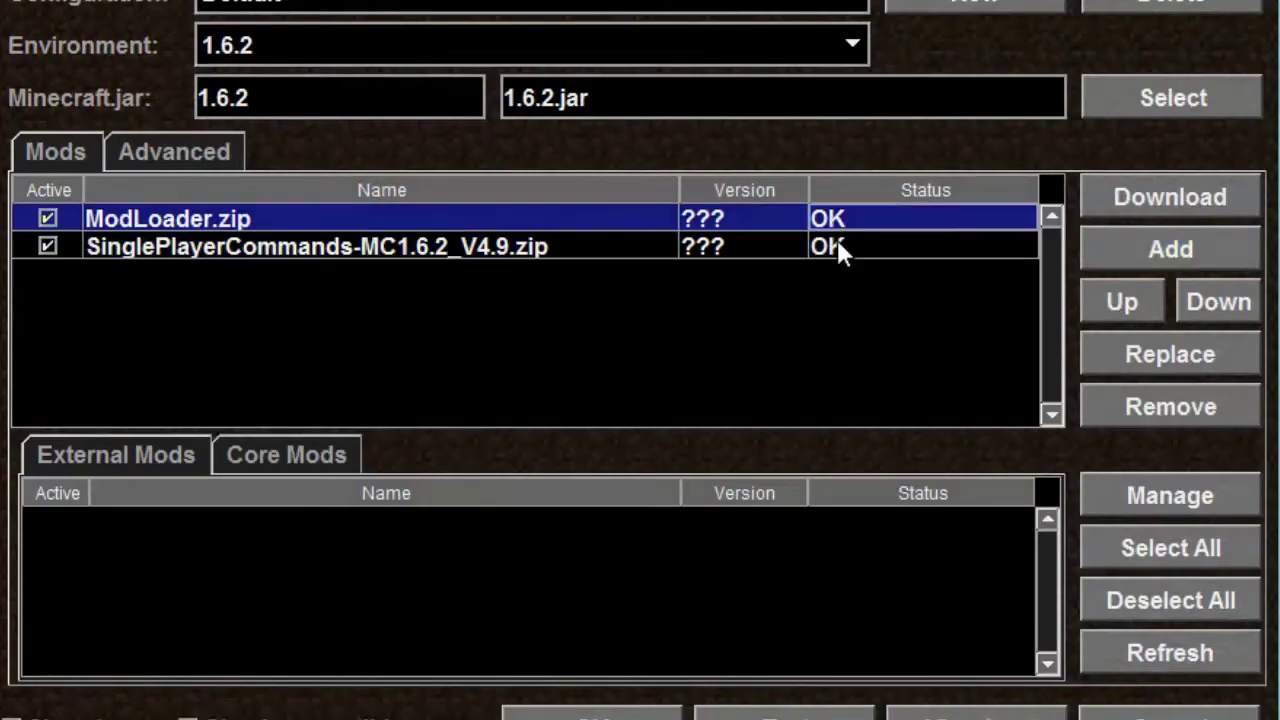
click(837, 251)
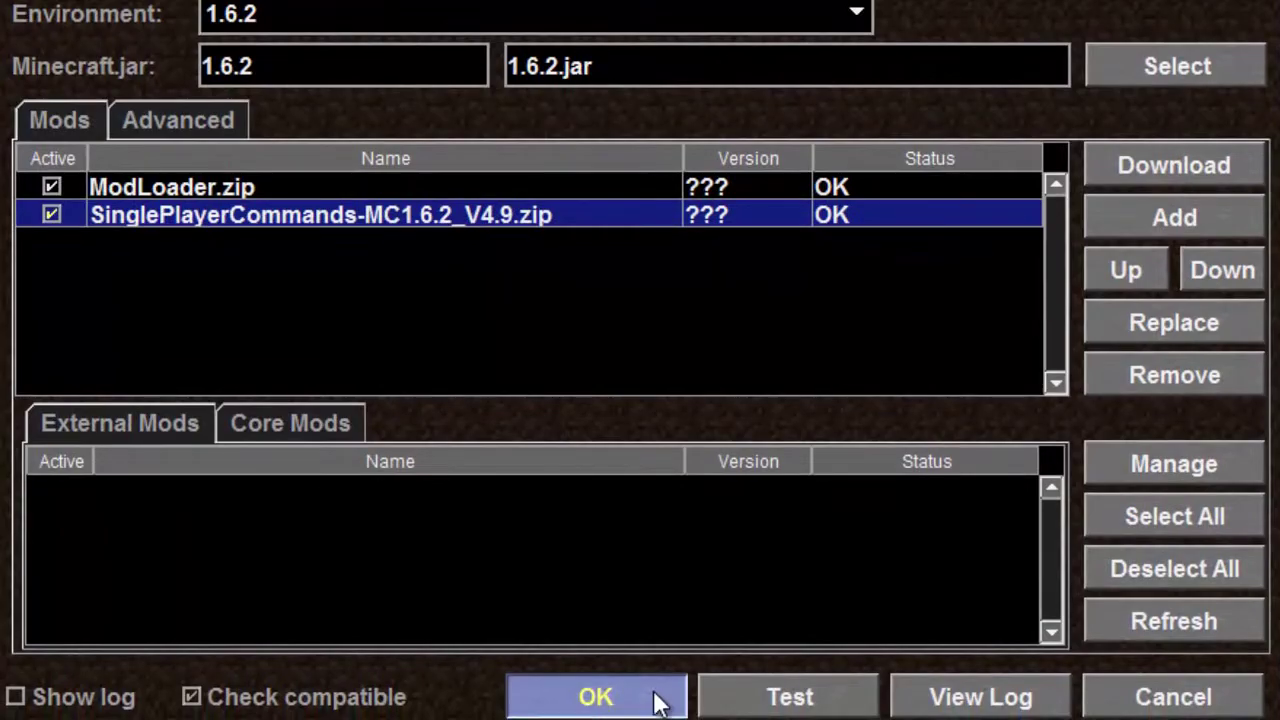
Save the mod setup, log in and launch Minecraft into Singleplayer.
click(641, 712)
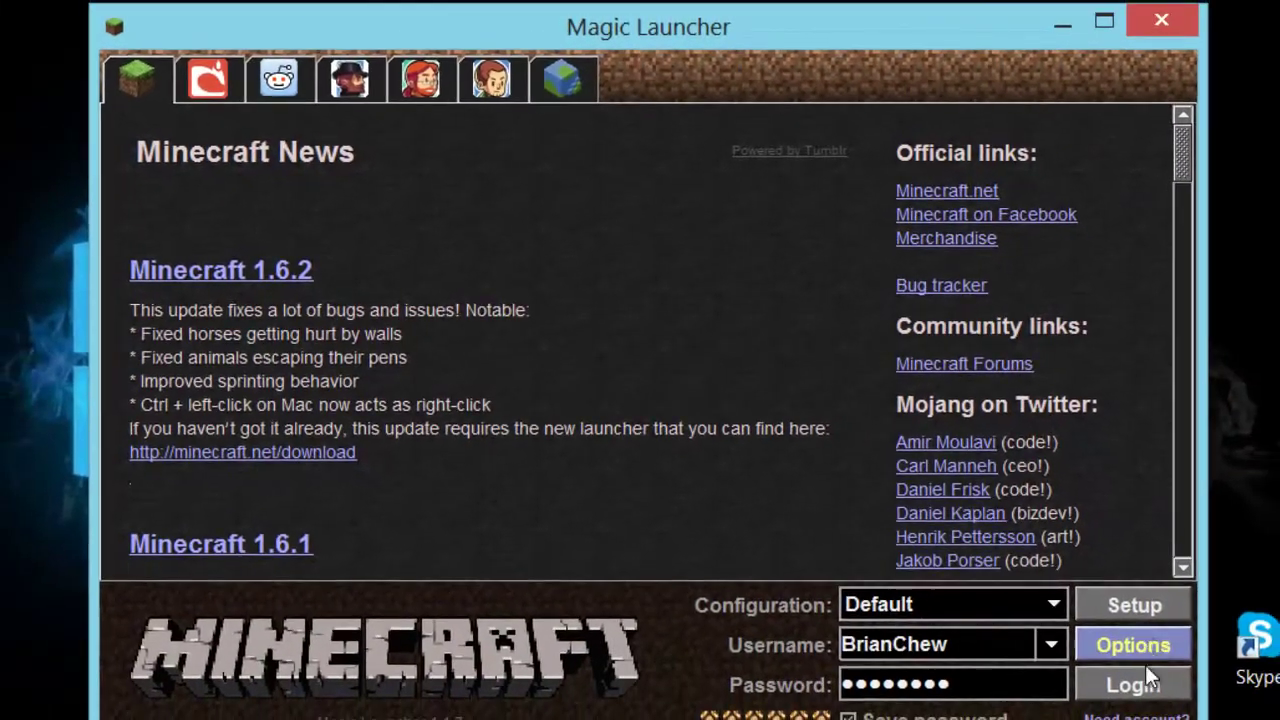
click(1146, 686)
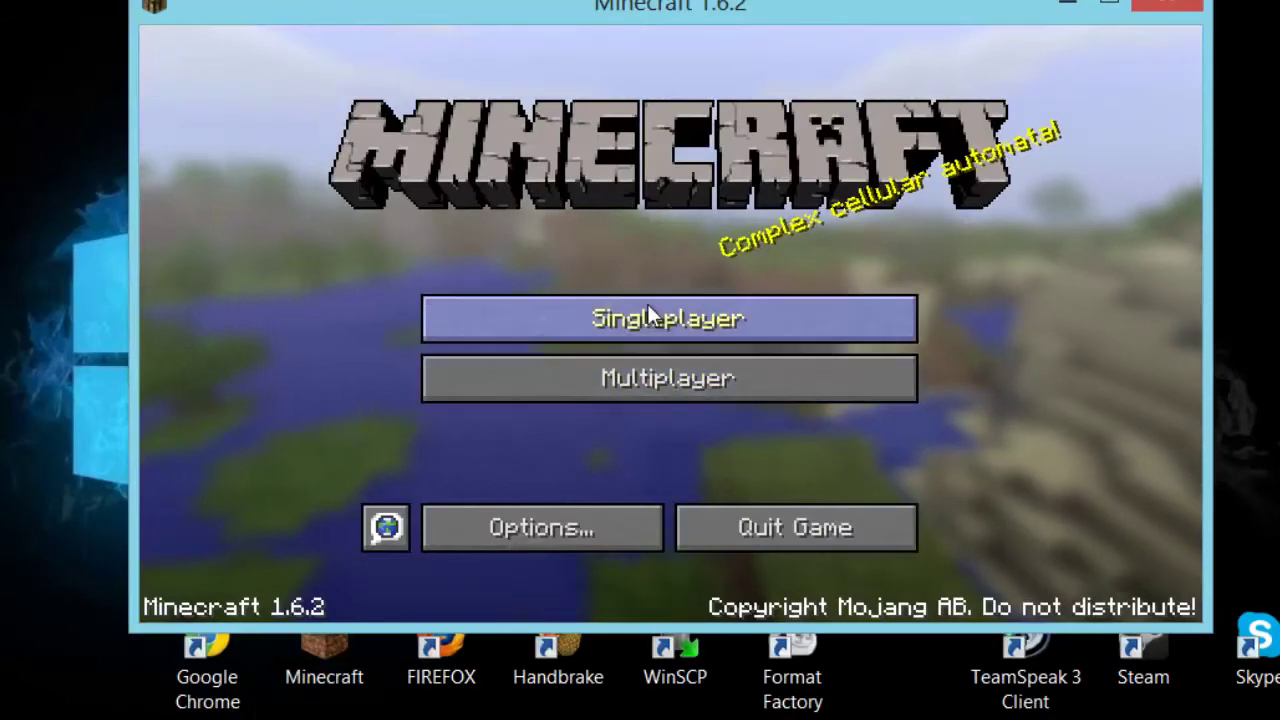
click(648, 316)
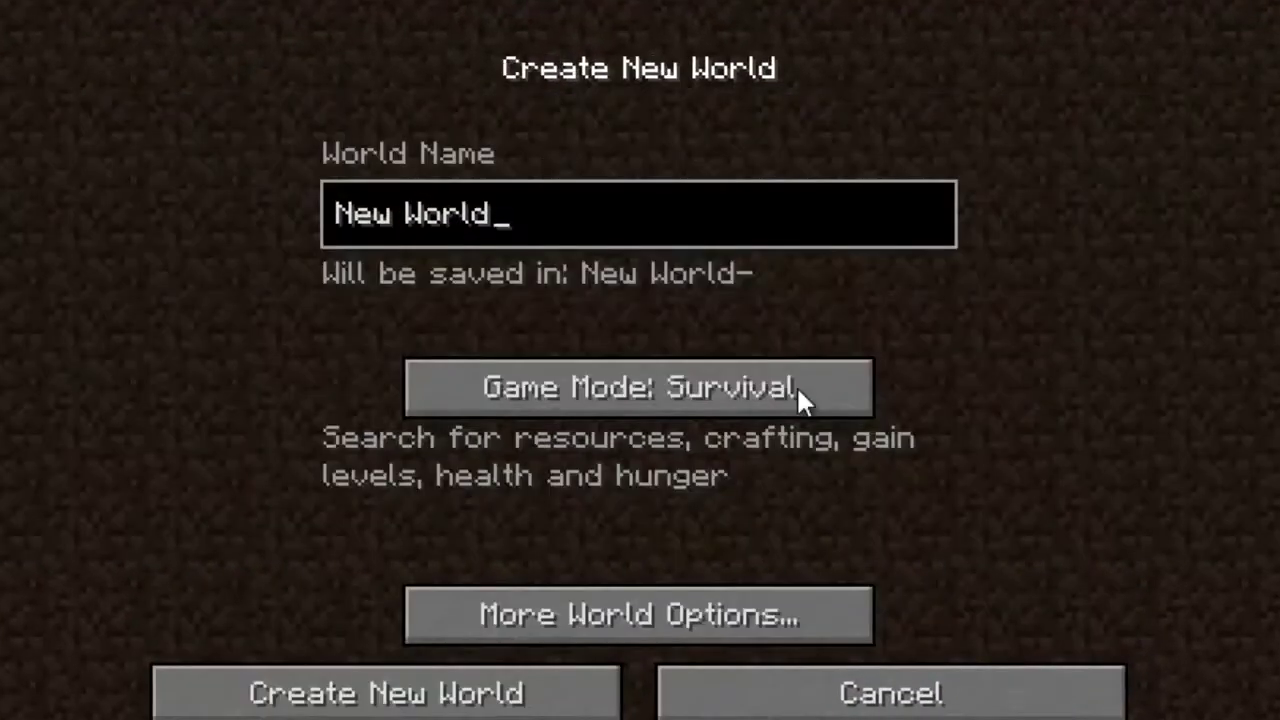
Name the new world asd, with Creative game mode and Superflat world type.
key(BackSpace)
key(BackSpace)
key(BackSpace)
text(as)
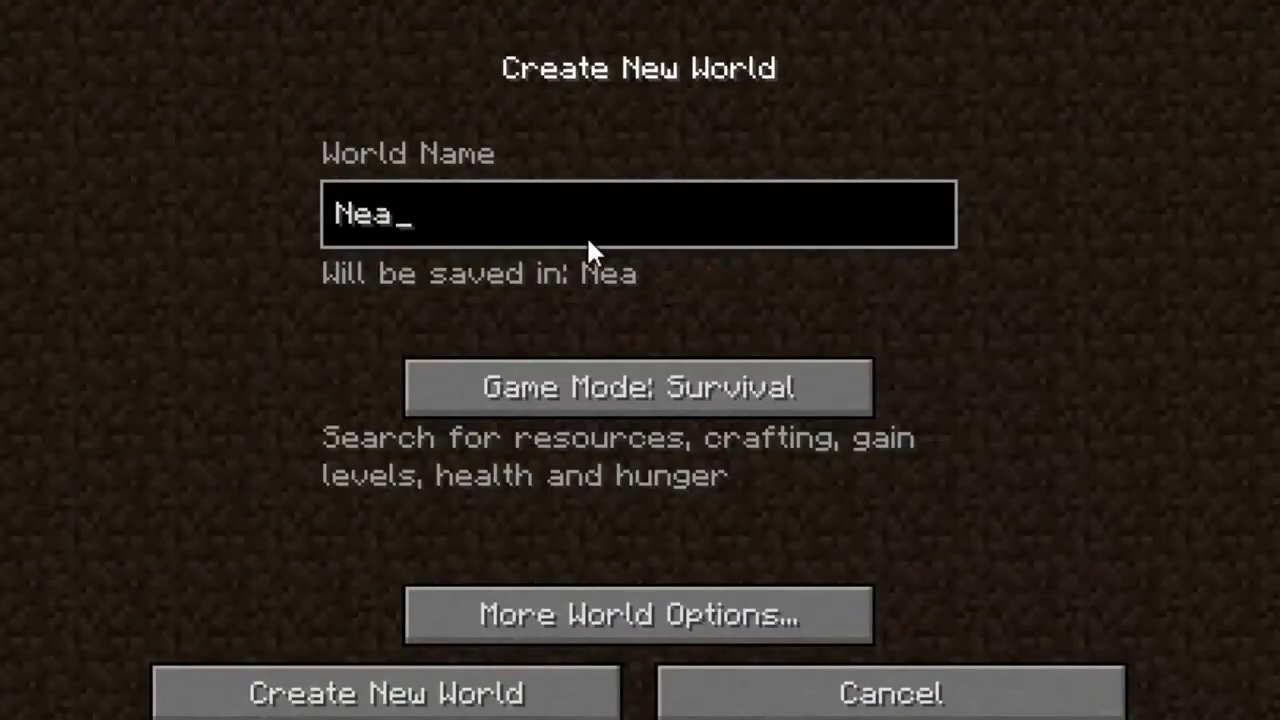
key(BackSpace)
key(BackSpace)
key(BackSpace)
text(asd)
click(634, 395)
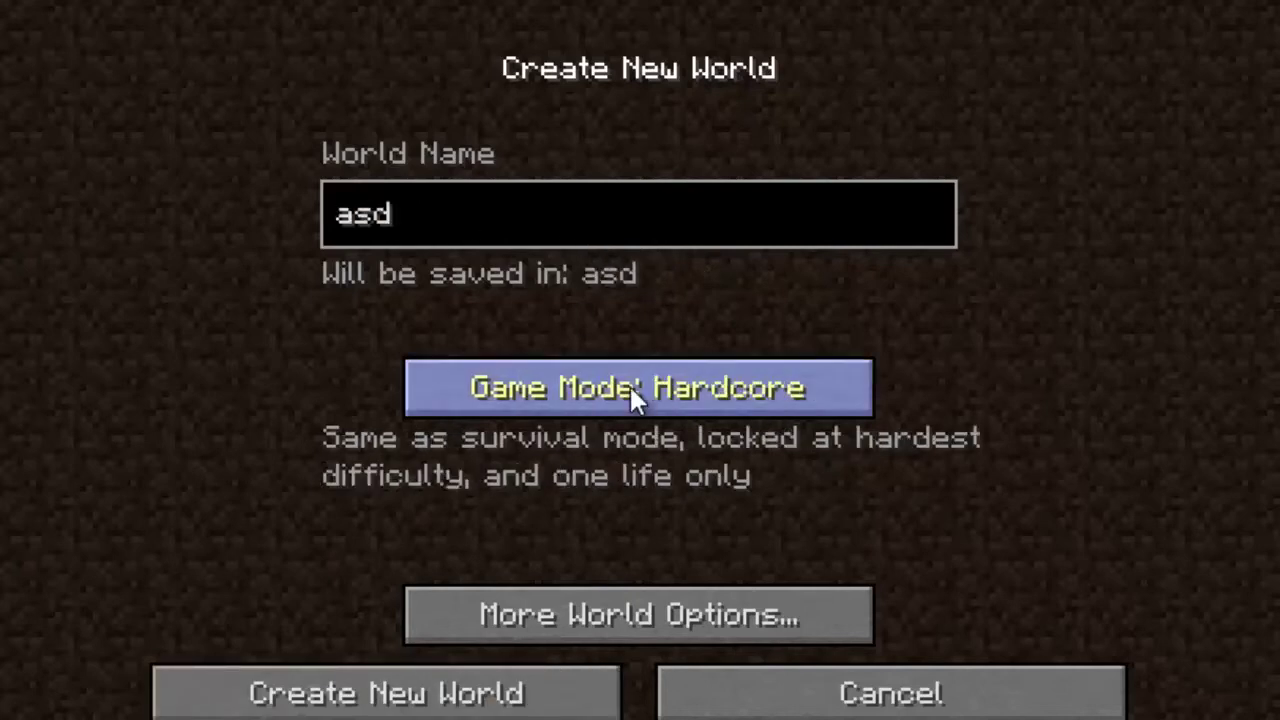
click(636, 395)
click(692, 608)
click(899, 358)
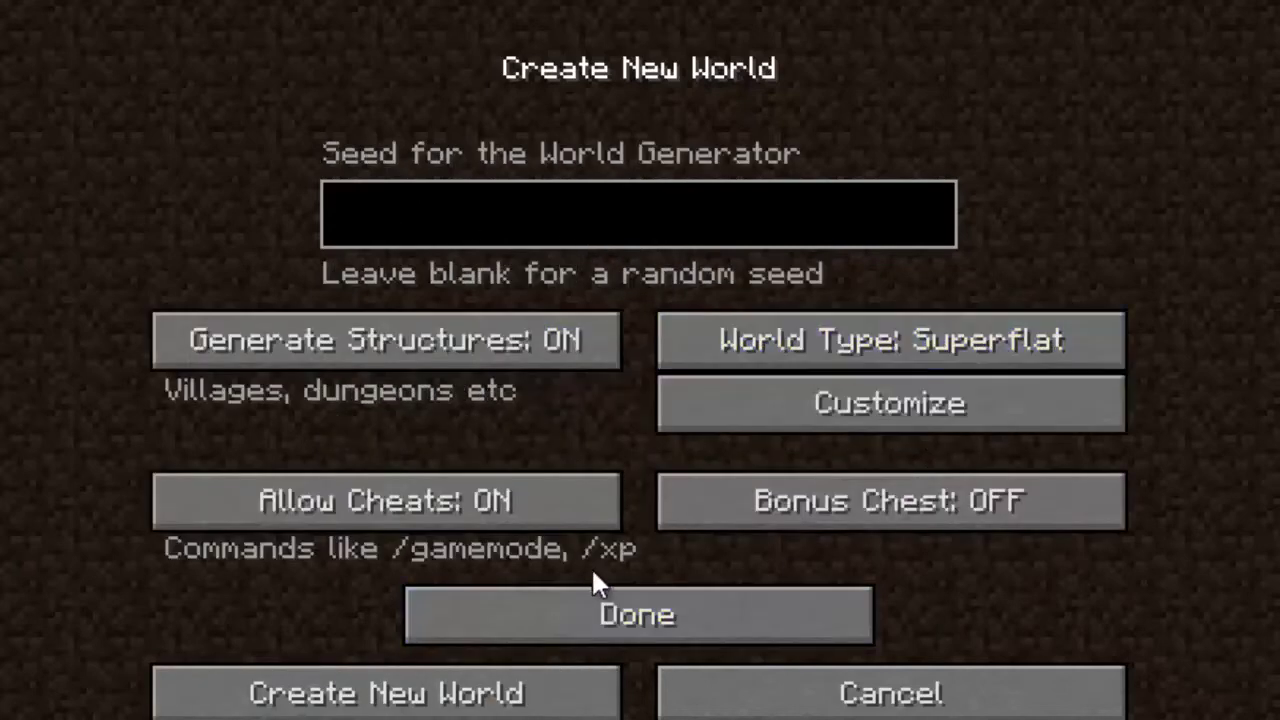
click(1012, 360)
click(937, 348)
click(937, 348)
click(937, 348)
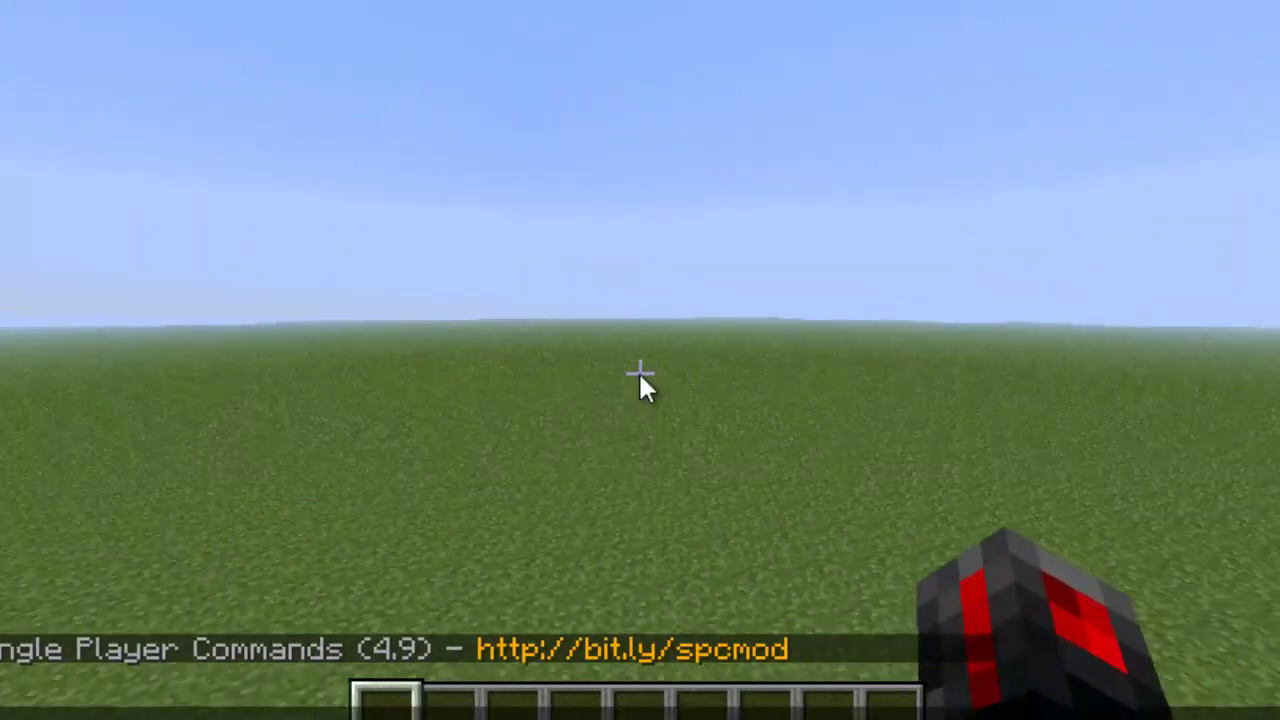
Run heal and /fly in chat, leaving flying permitted.
text(t)
text(heal)
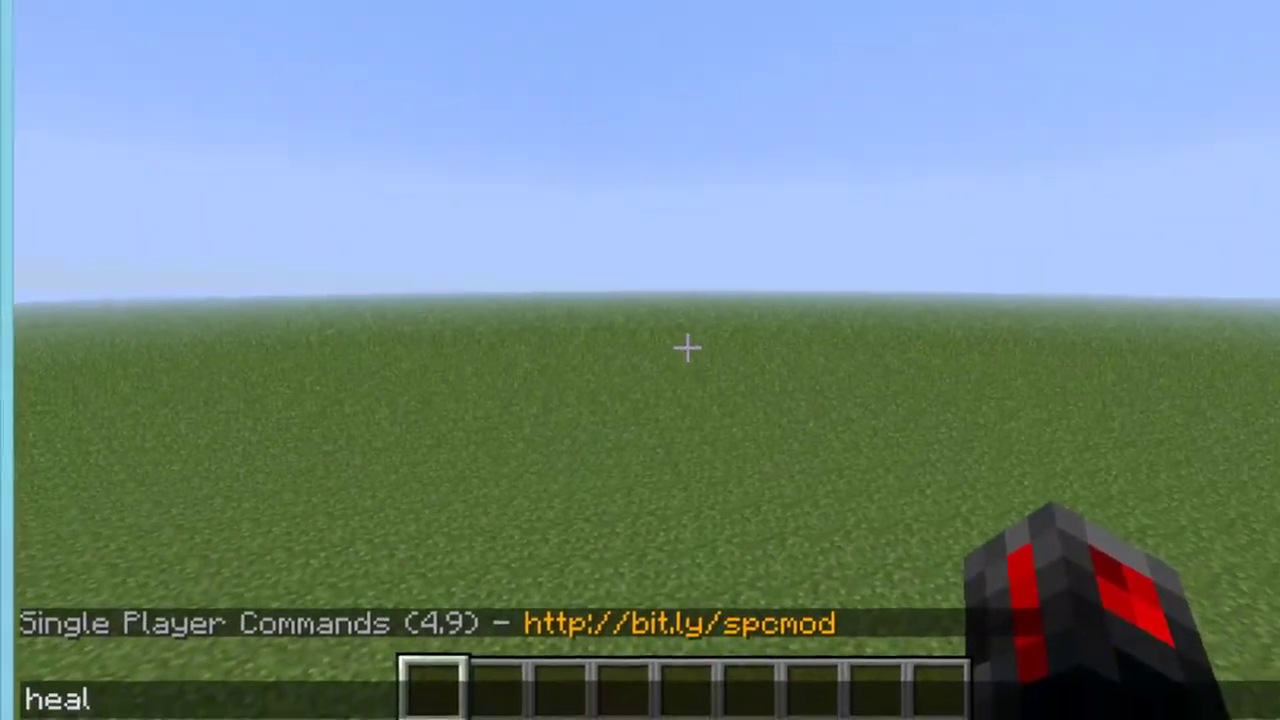
key(Escape)
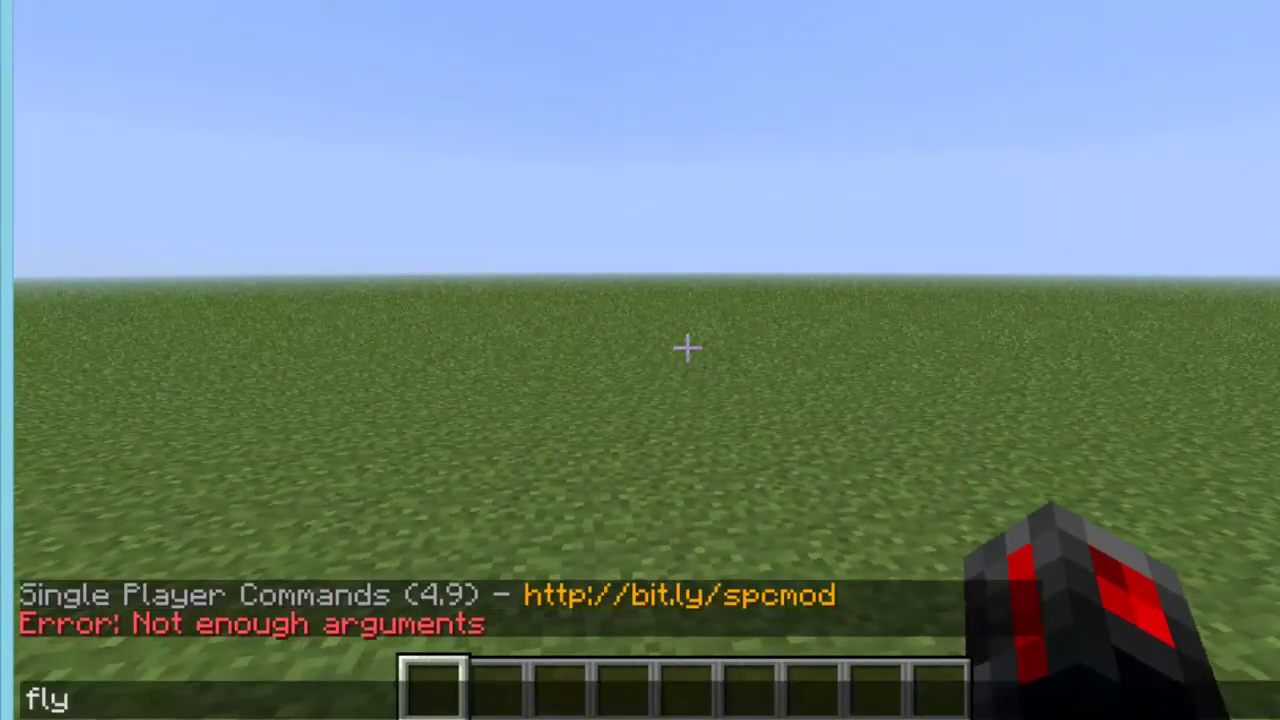
key(Escape)
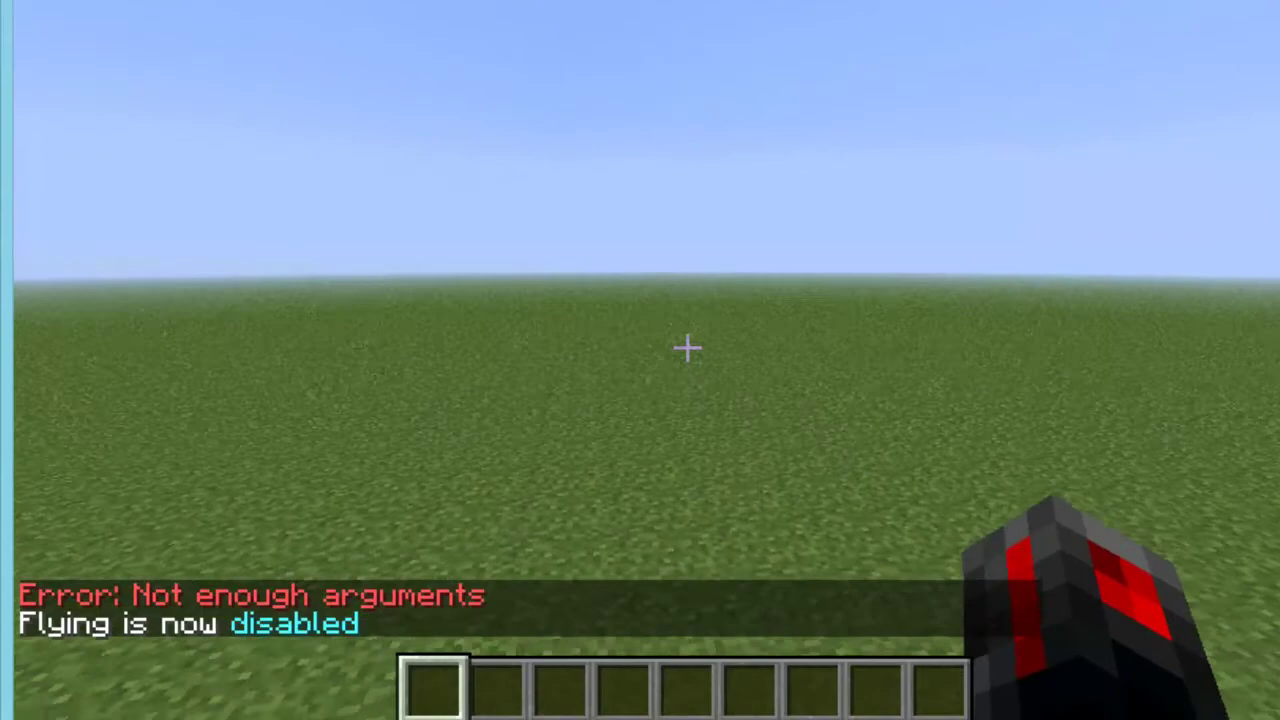
text(t/fly)
key(Return)
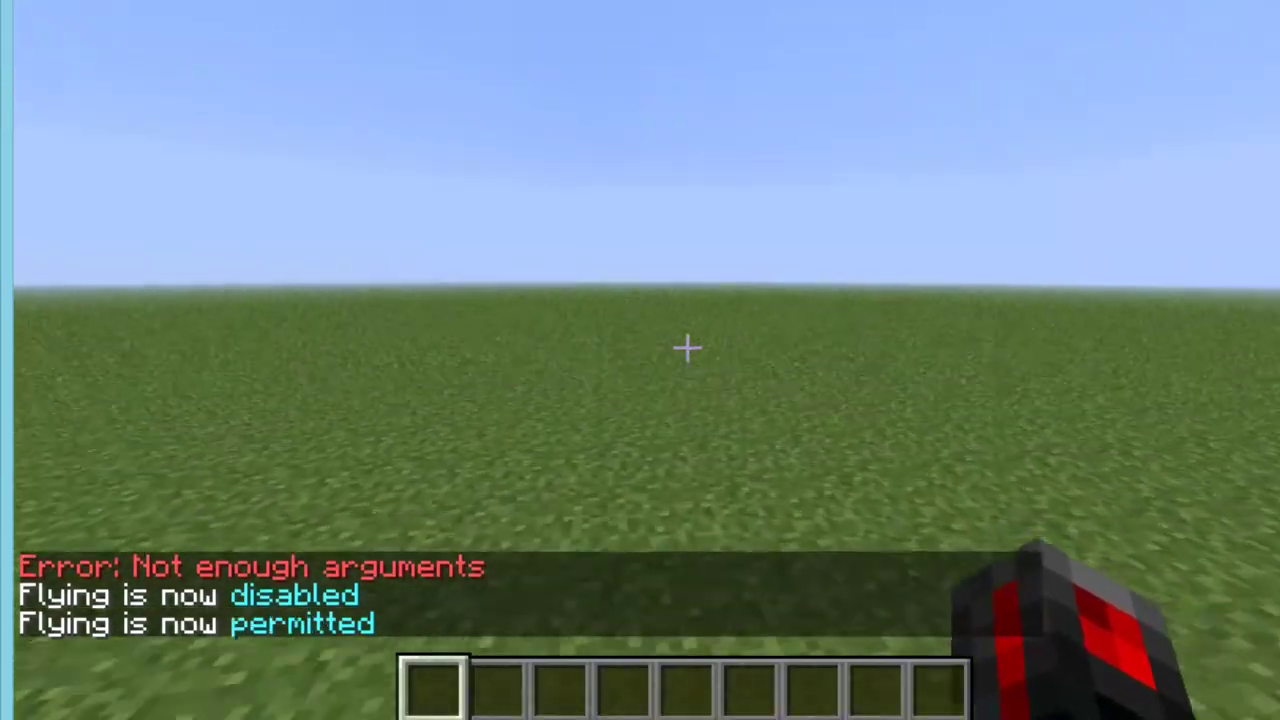